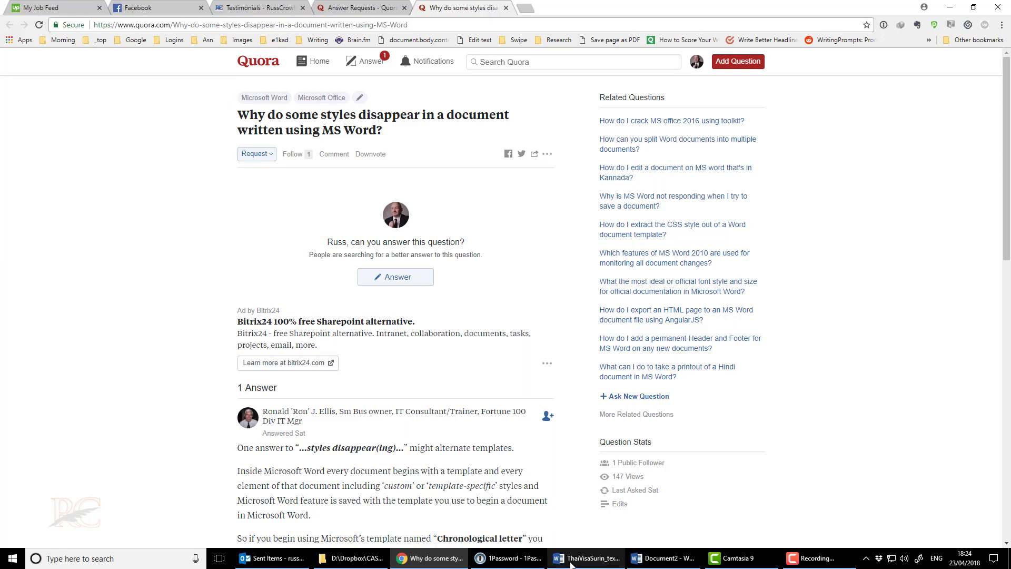
- Review ThaiVisaSurin_text's full quick style gallery, then bring up blank Document2
mouse_move(581, 564)
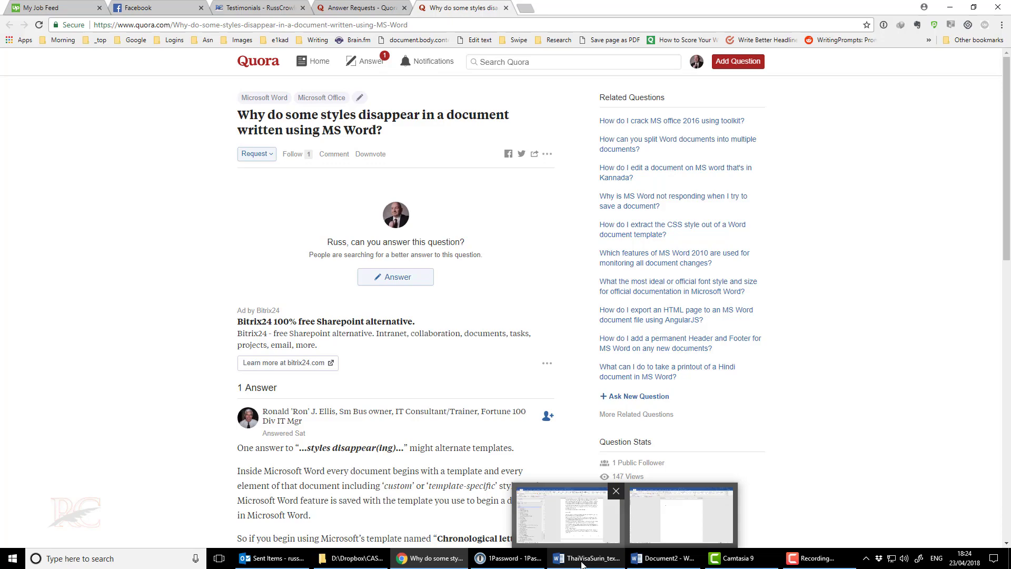
left_click(582, 562)
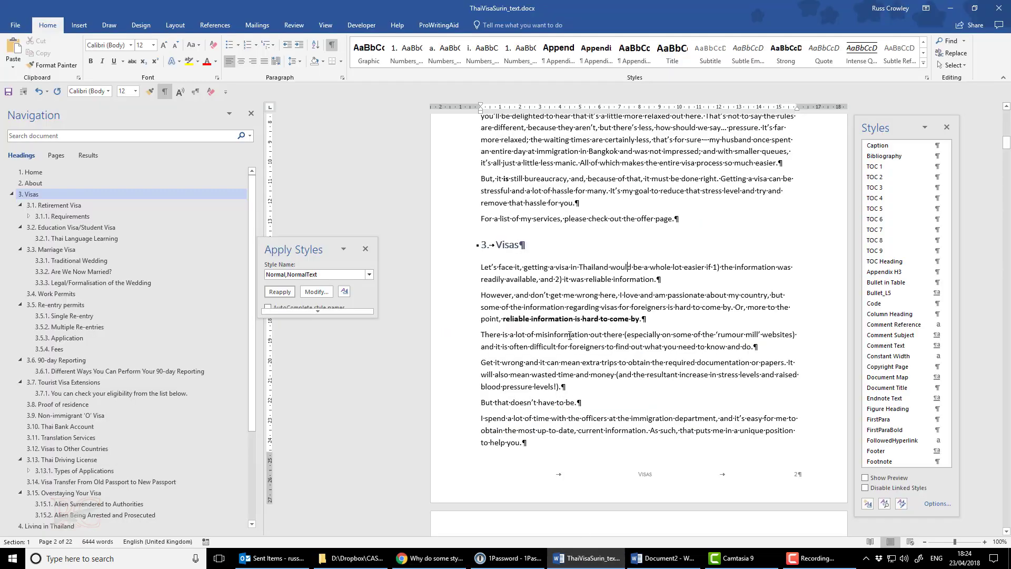
scroll(569, 316, "up", 15)
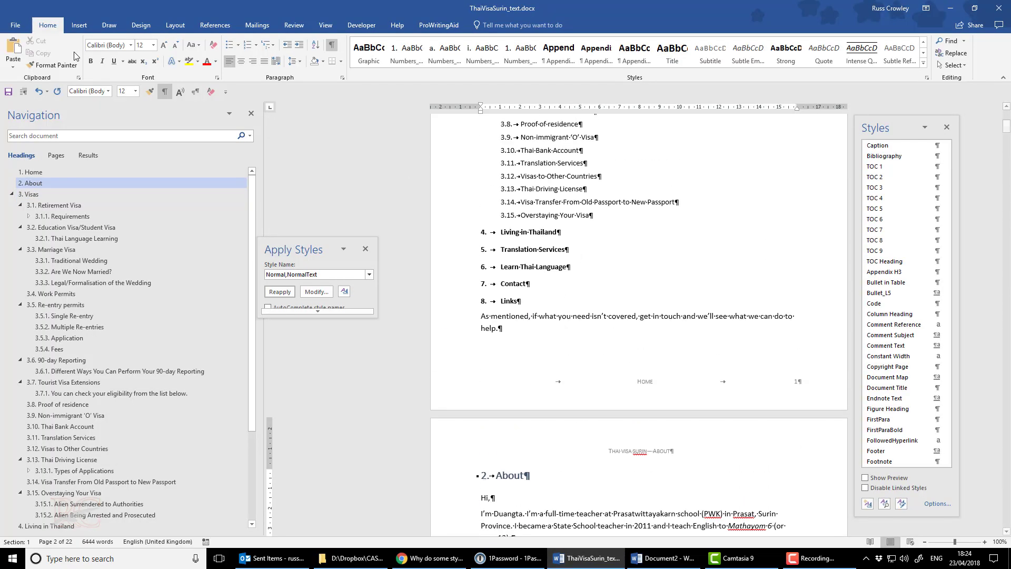
left_click(923, 63)
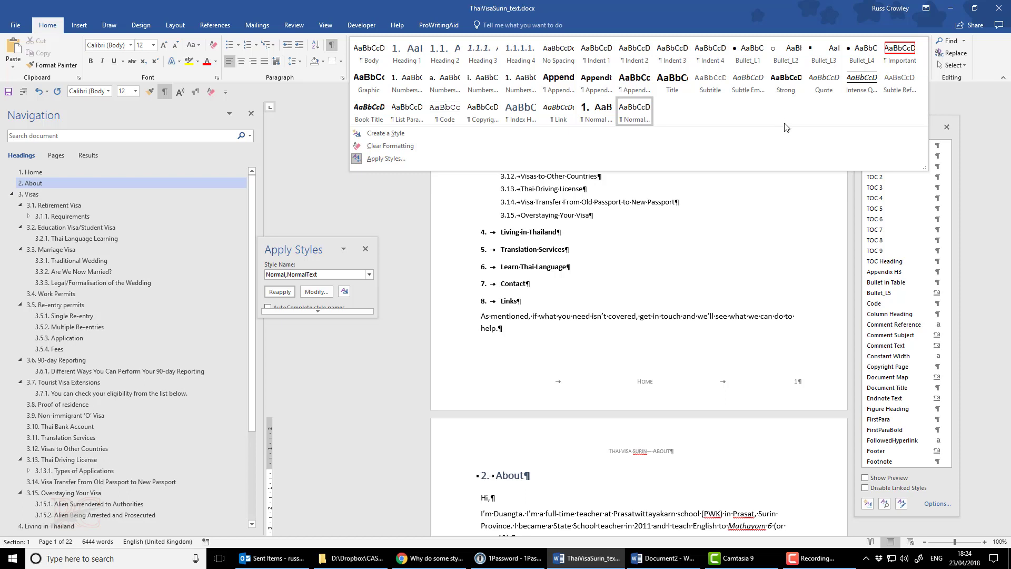
left_click(652, 551)
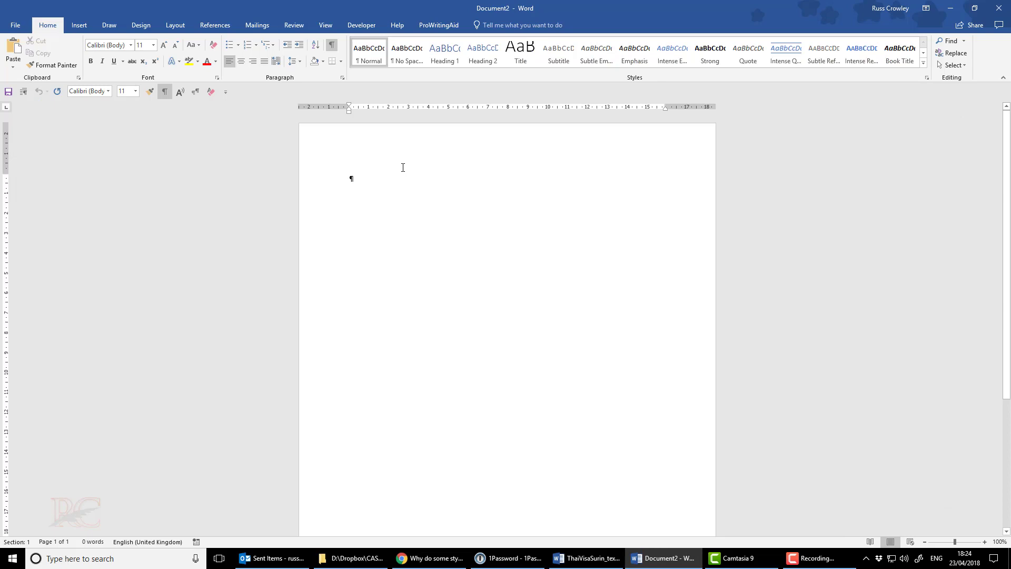
- Replace Document2 with new blank Document3, hide its Navigation and Styles panes, then return to ThaiVisaSurin_text
key("ctrl+w")
key("ctrl+n")
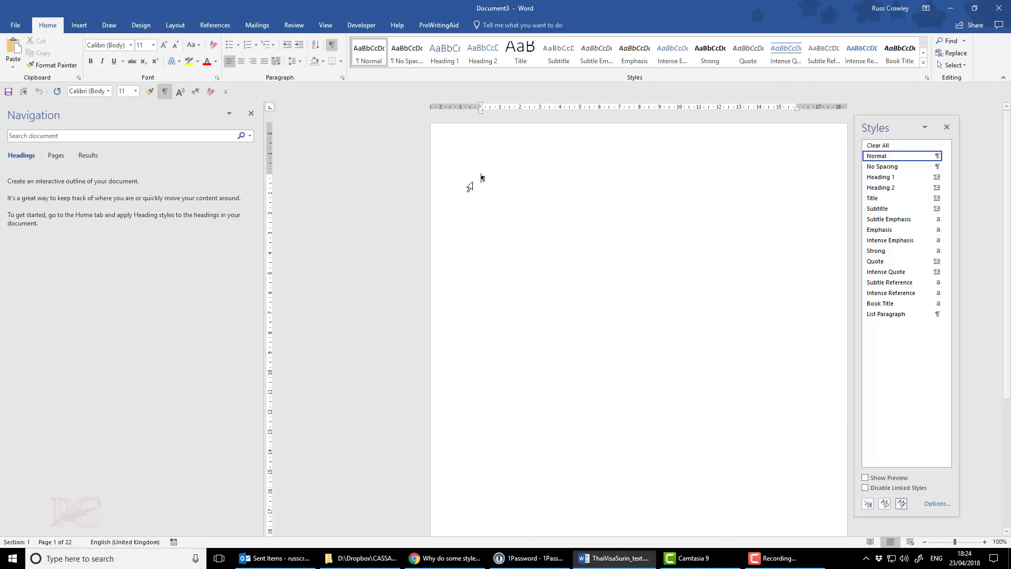
left_click(252, 114)
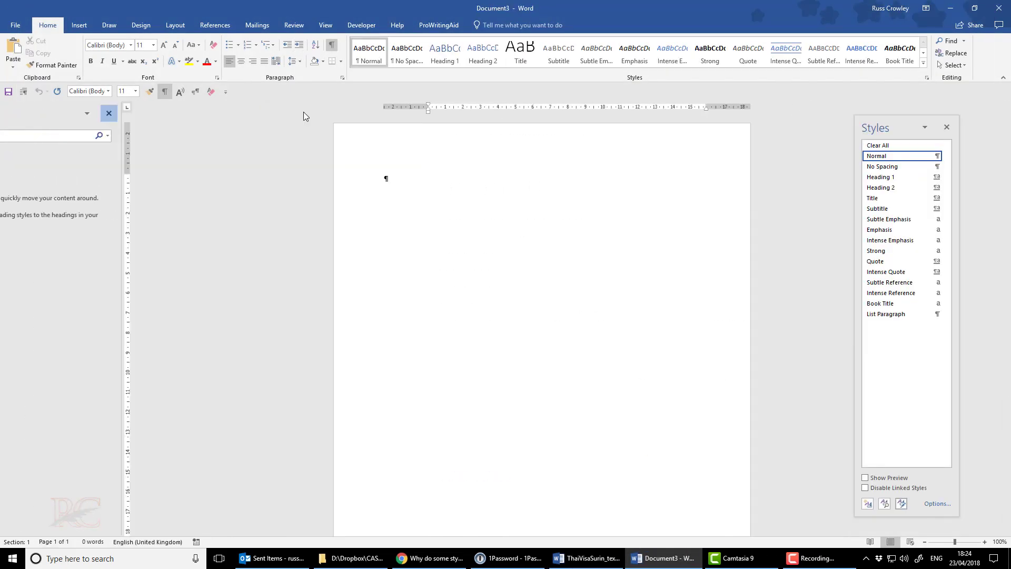
left_click(946, 127)
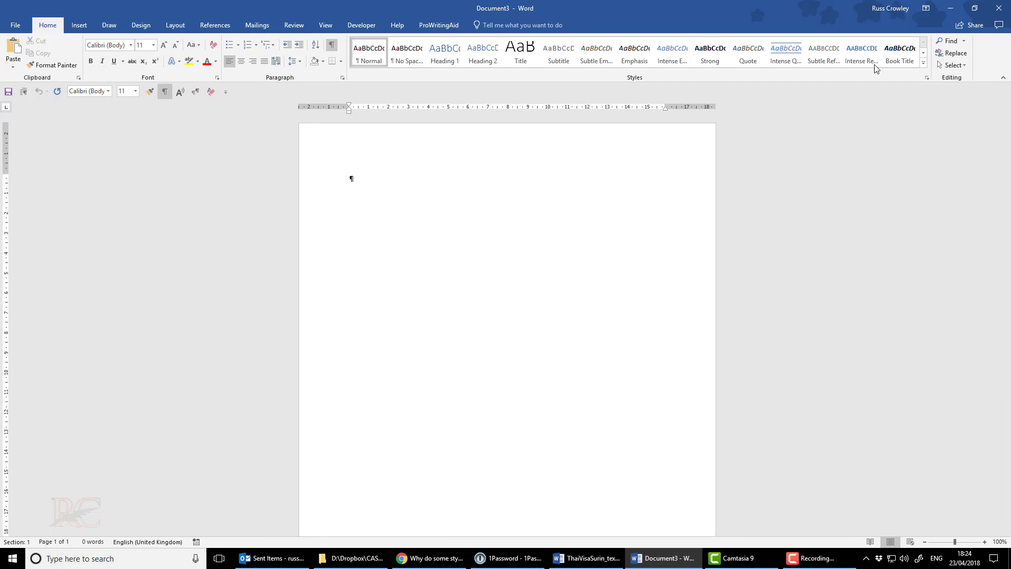
left_click(924, 63)
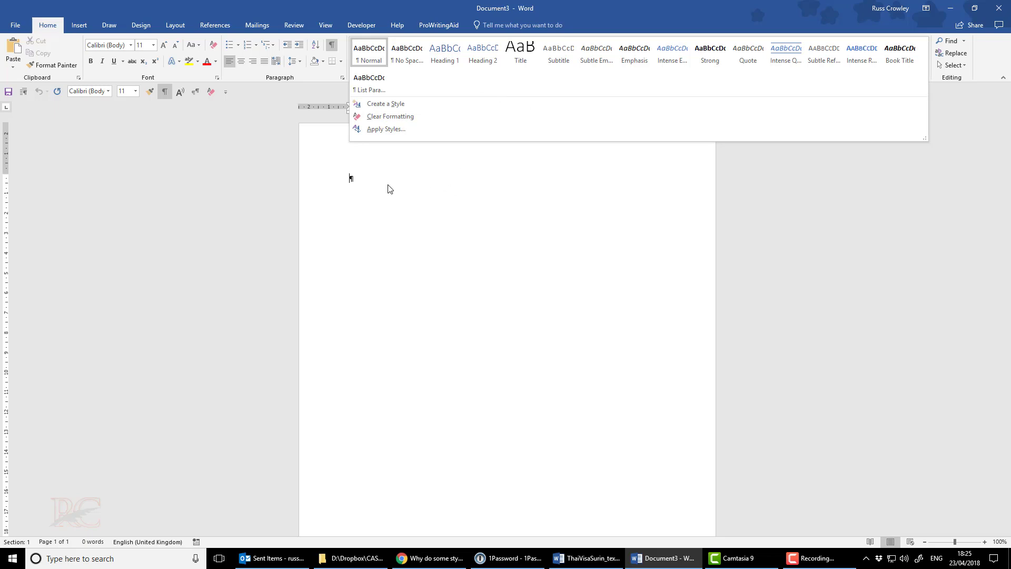
left_click(594, 562)
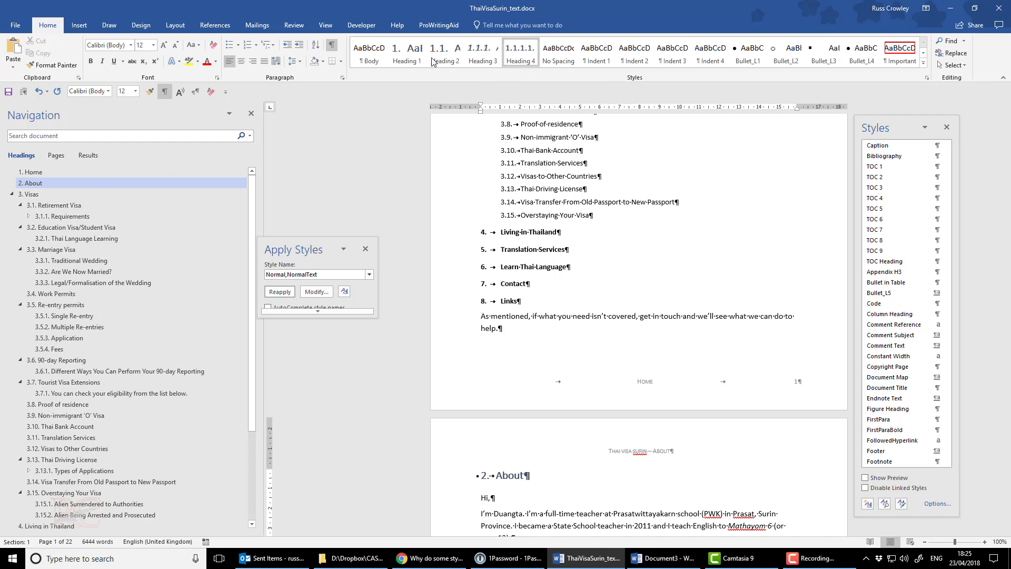
right_click(411, 50)
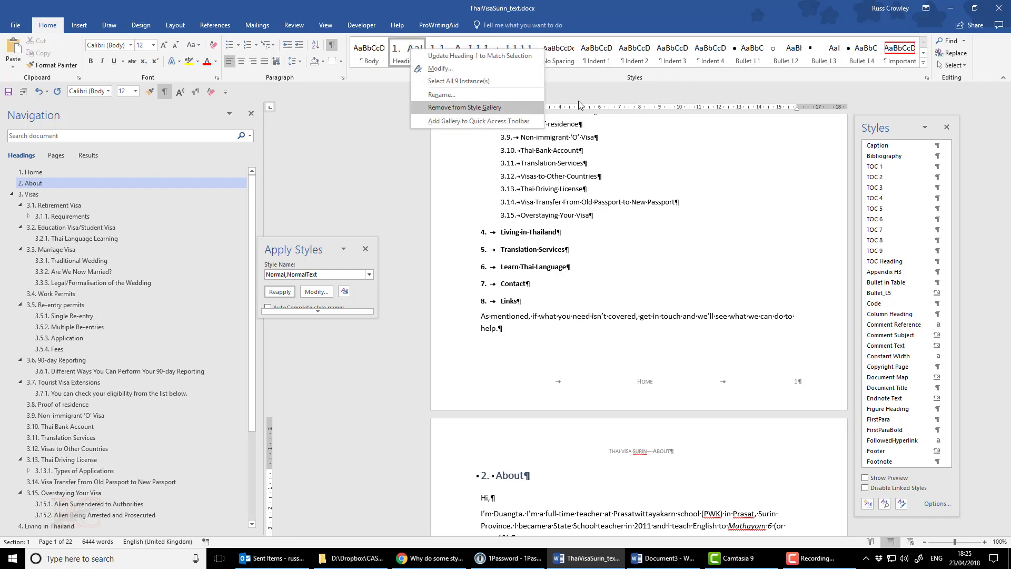
left_click(748, 68)
scroll(718, 200, "up", 5)
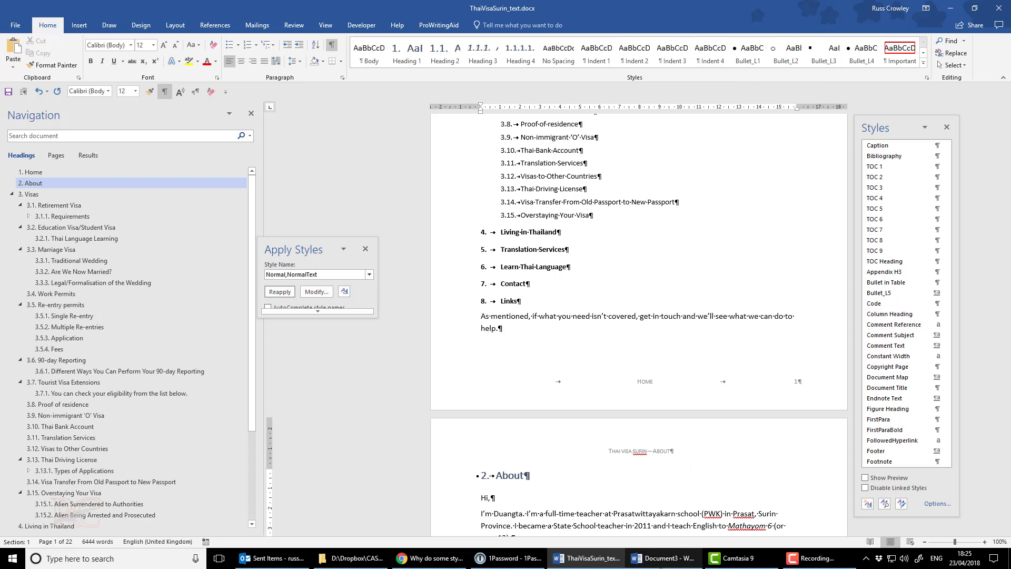
- Compare blank Document3 with ThaiVisaSurin_text again, ending on Document3
left_click(662, 561)
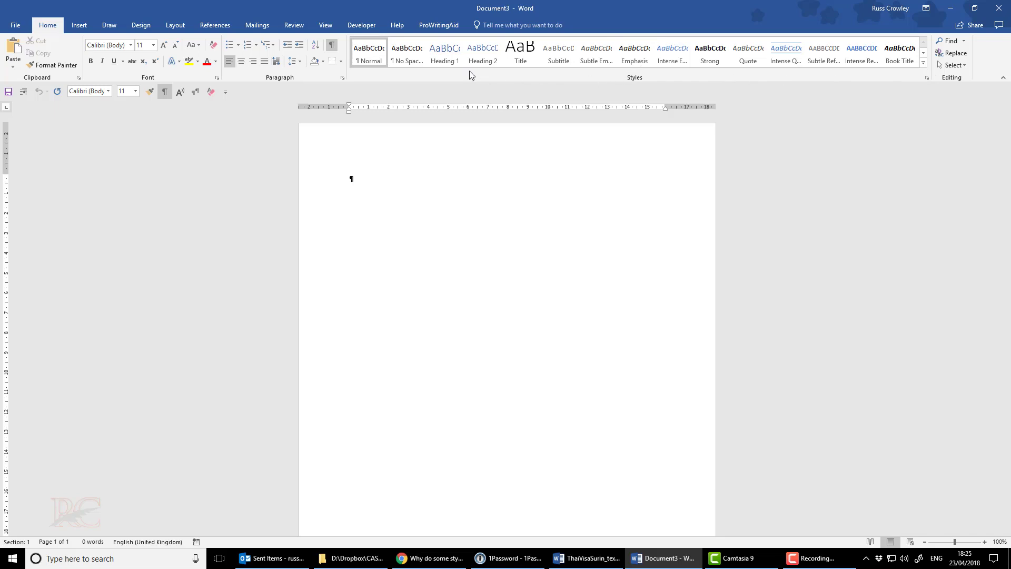
left_click(619, 566)
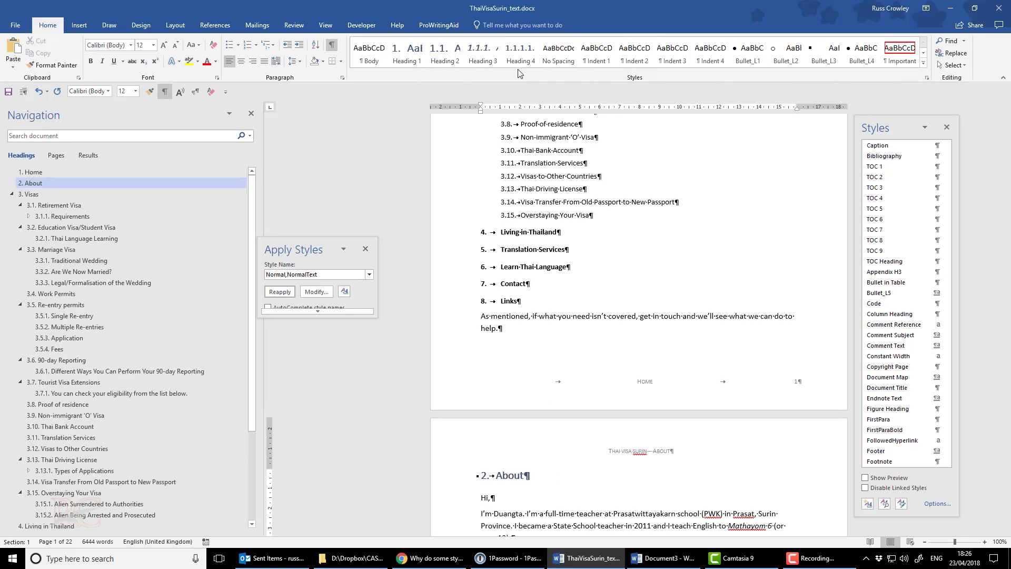
left_click(671, 566)
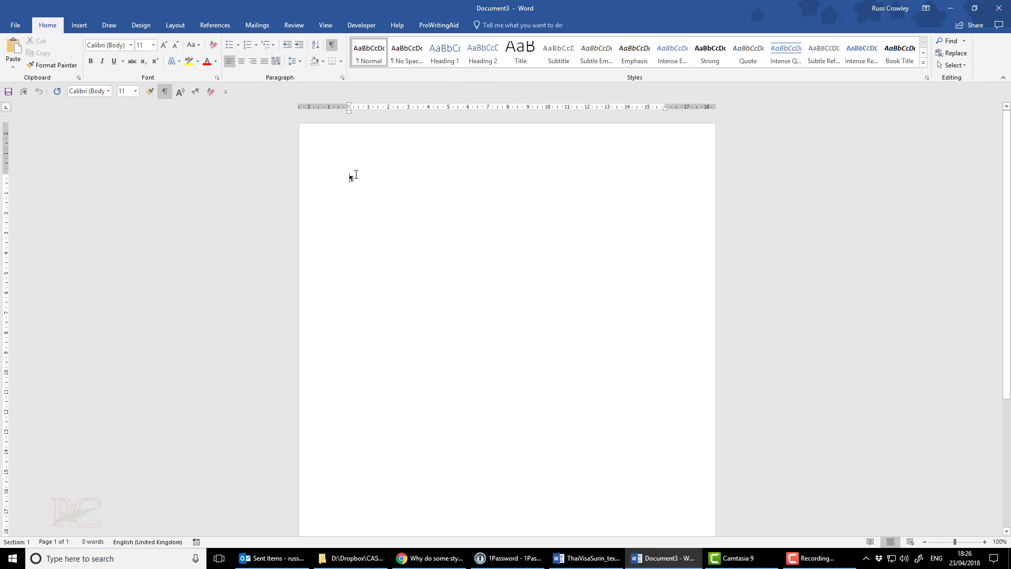
- Apply Heading 1, Heading 2, then Heading 3 to Document3's empty first paragraph
left_click(437, 56)
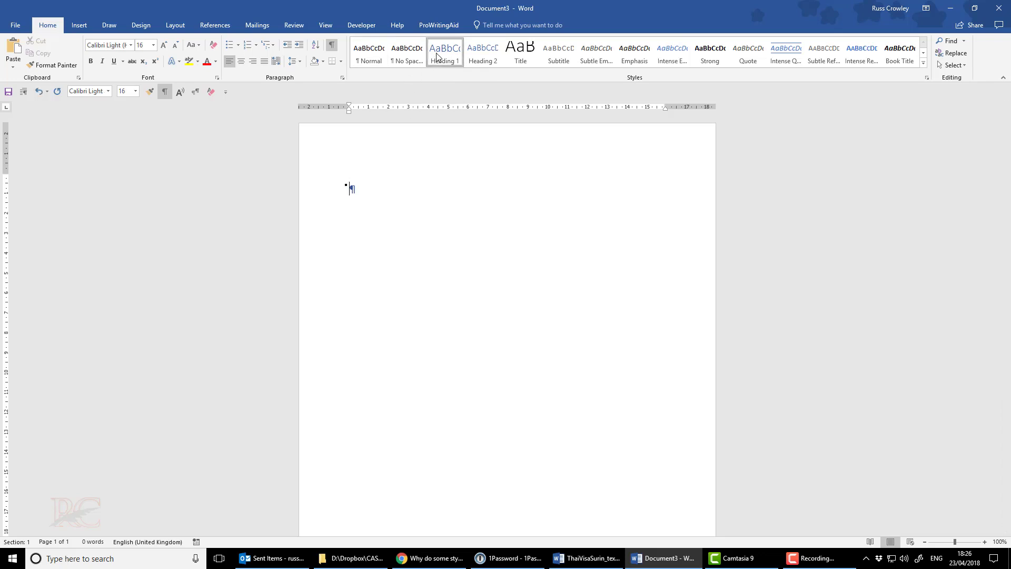
left_click(478, 58)
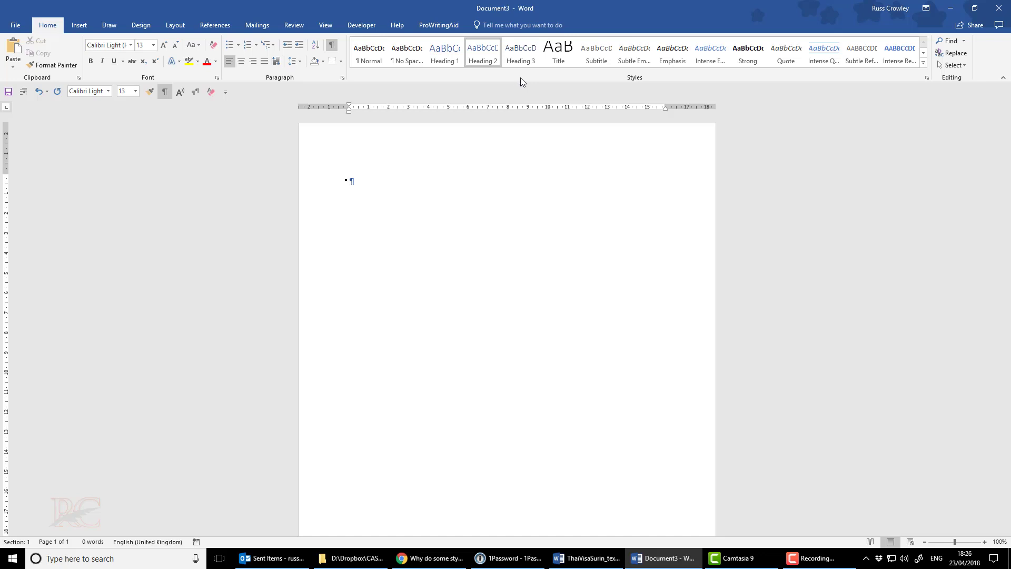
left_click(520, 58)
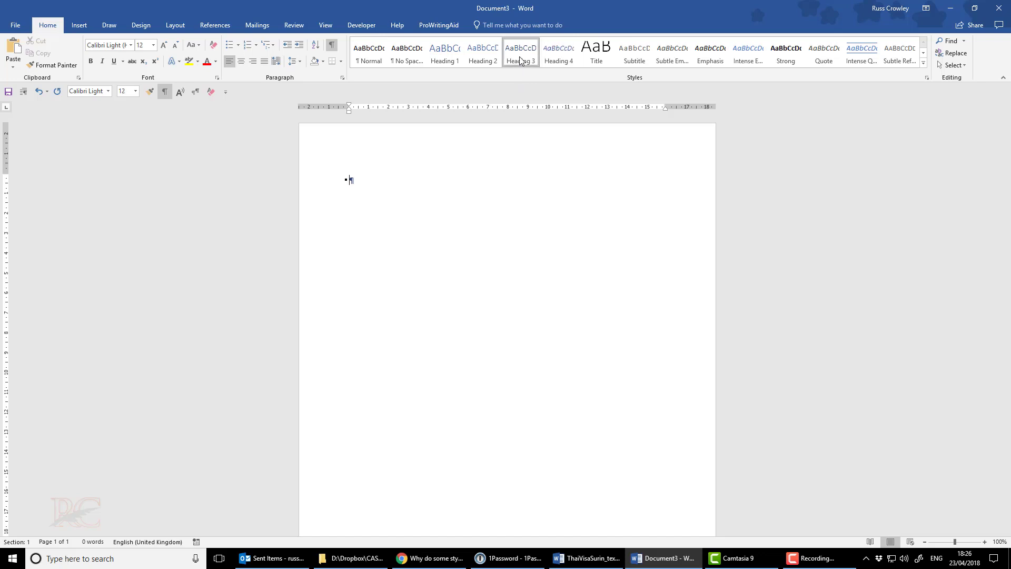
- Open Document3's full Styles pane and compare it with ThaiVisaSurin_text's style list
left_click(927, 80)
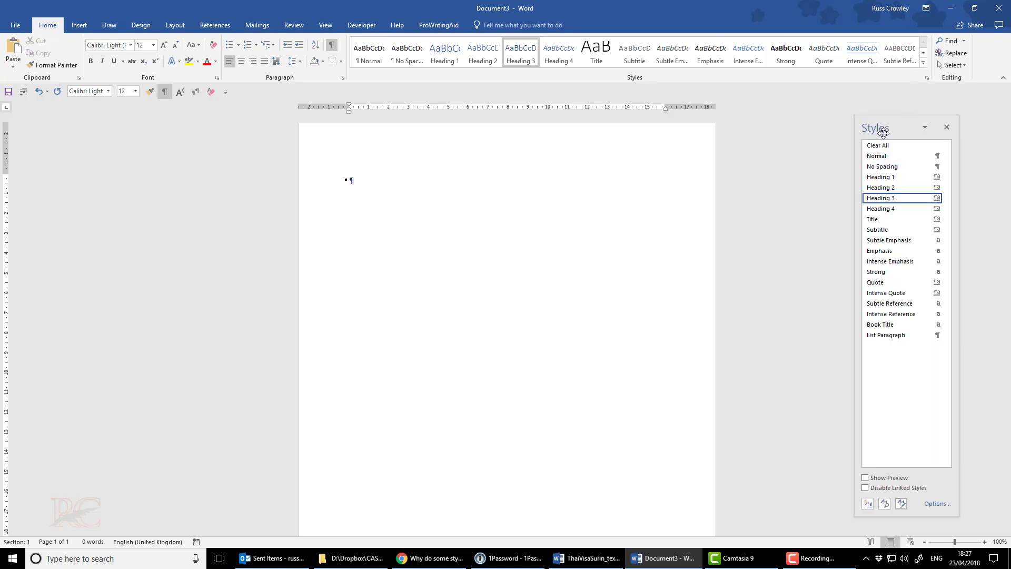
mouse_move(879, 150)
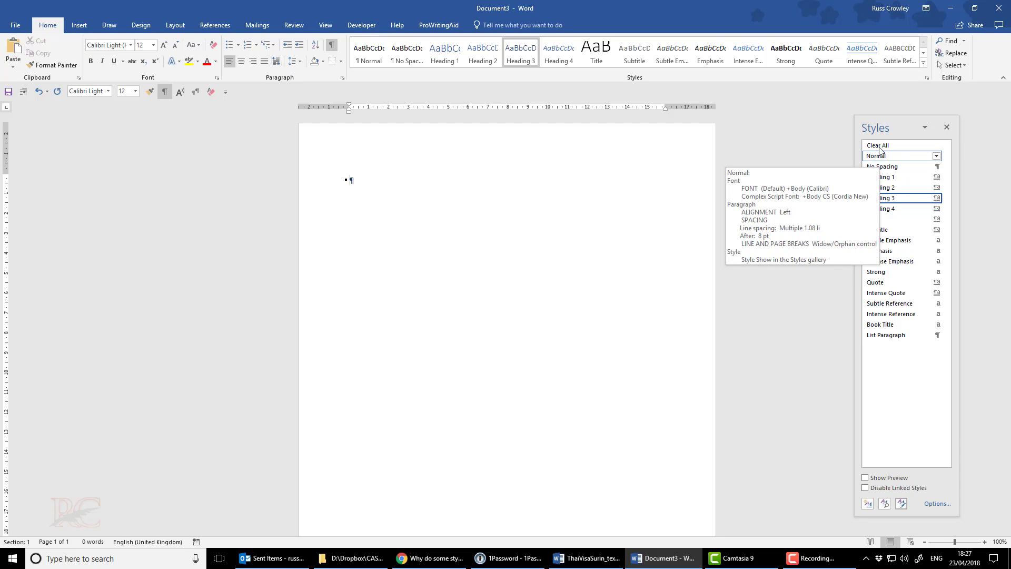
left_click(597, 550)
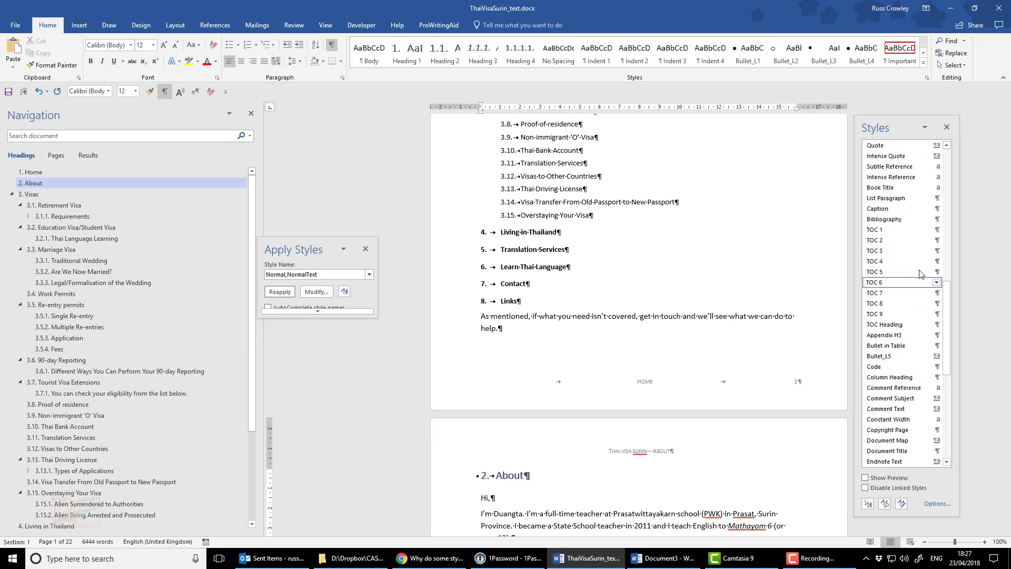
left_click(663, 558)
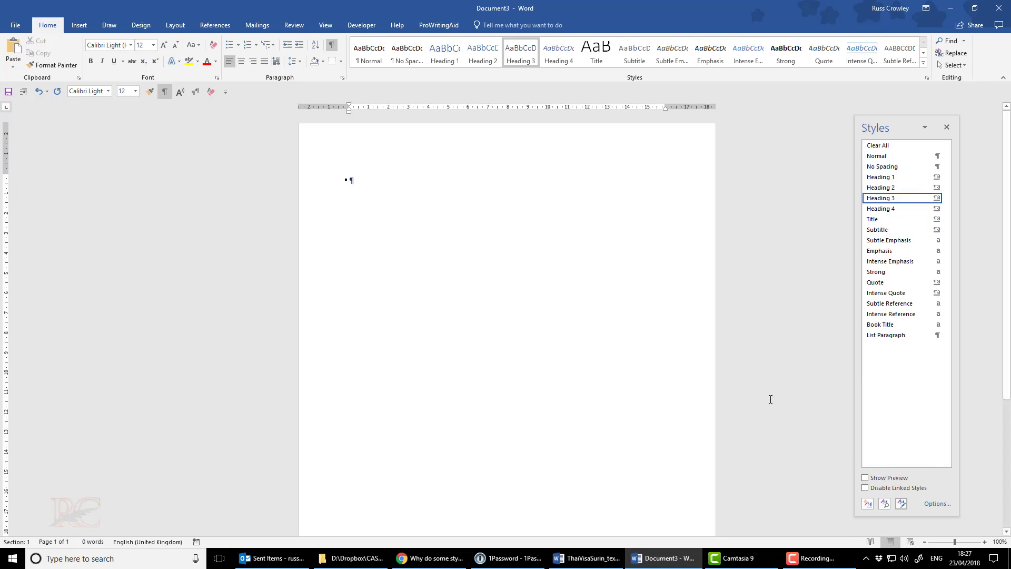
- Read the style descriptions in the Styles pane and open Heading 4's options menu
mouse_move(928, 218)
mouse_move(936, 199)
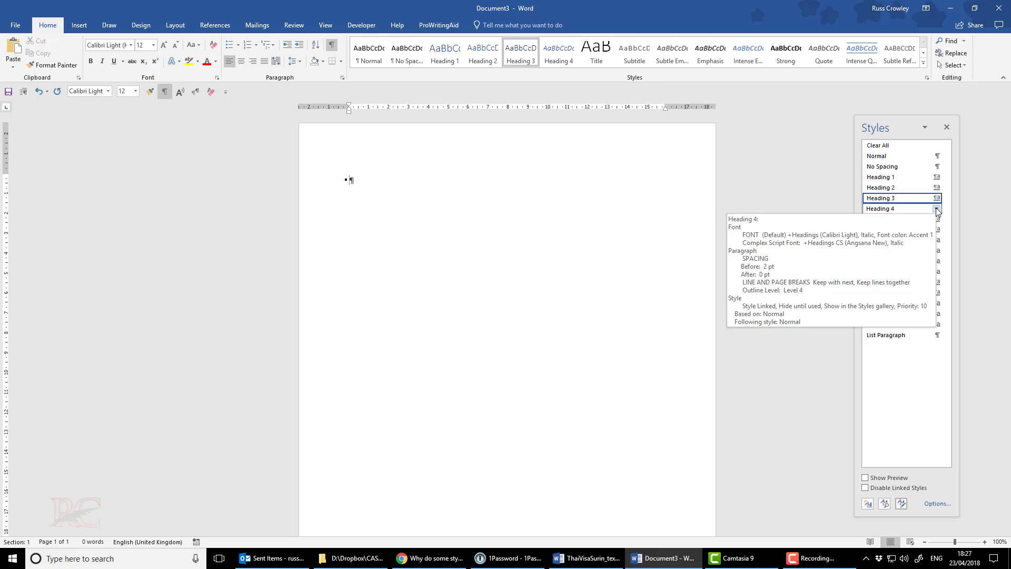
left_click(936, 208)
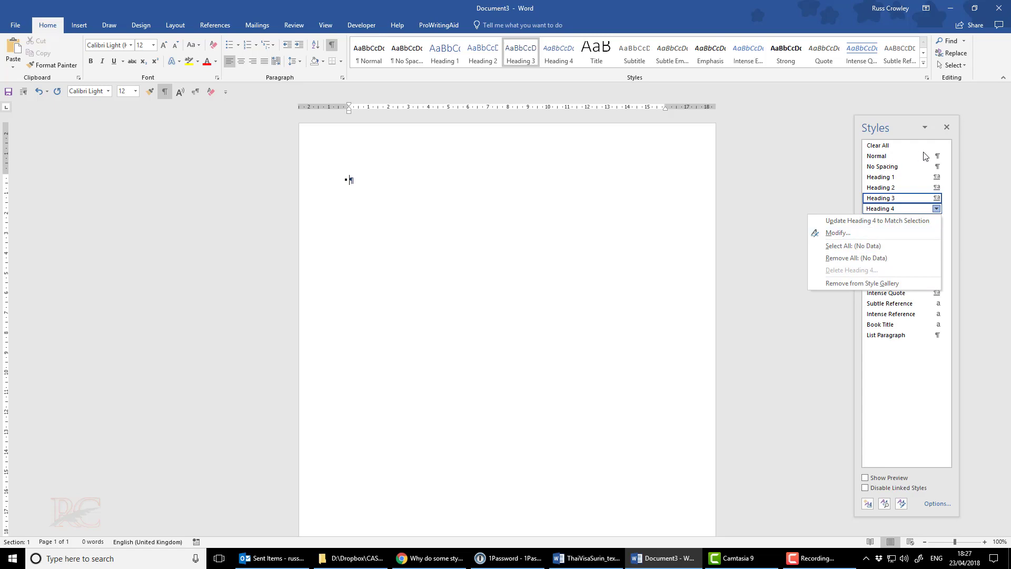
- Close the Heading 4 and Normal style option menus
left_click(939, 159)
left_click(940, 159)
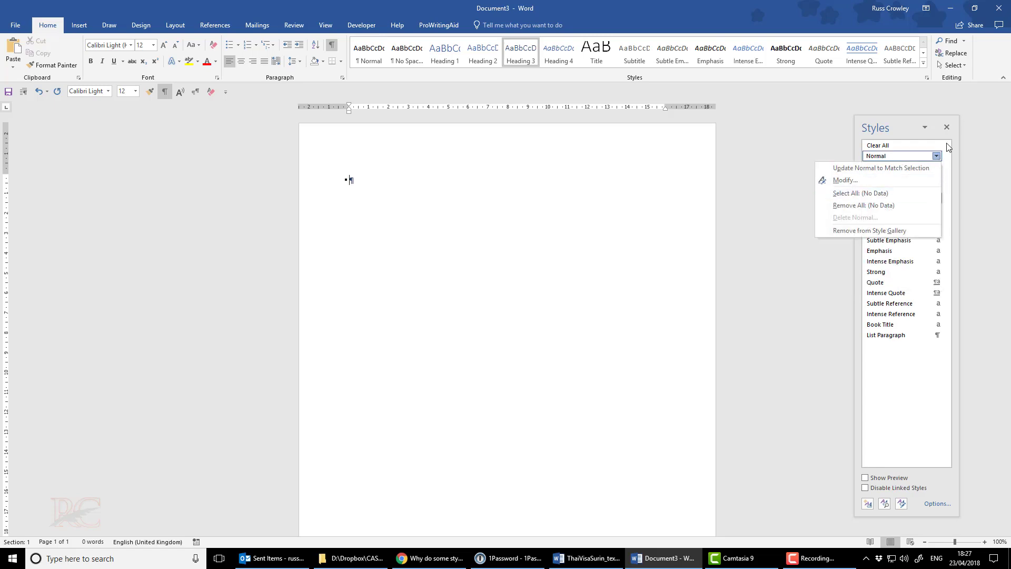
left_click(904, 129)
- In ThaiVisaSurin_text, choose Revert to Bullet_L4 for Bullet_L5, then decline deleting it
left_click(576, 559)
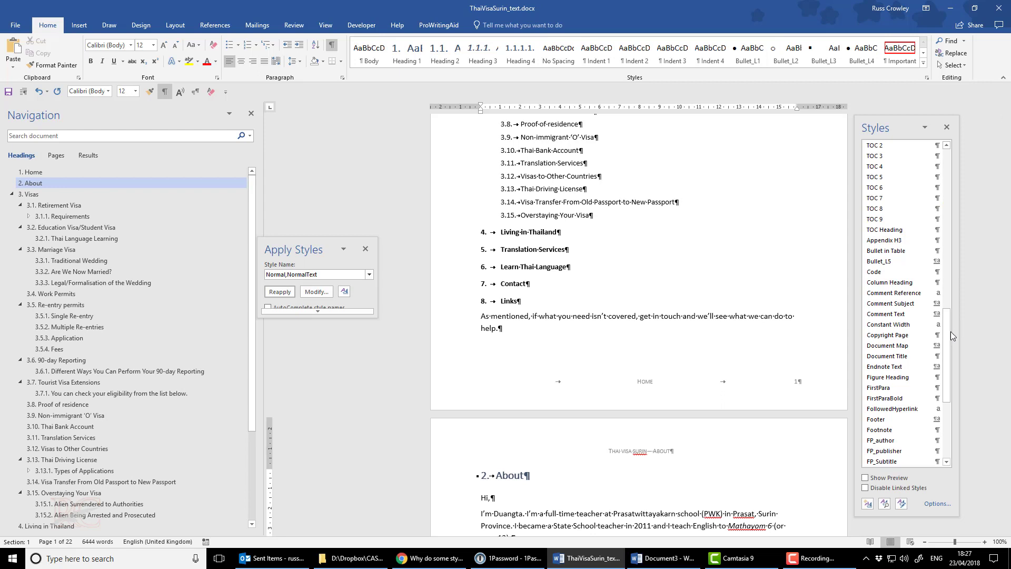
left_click(938, 263)
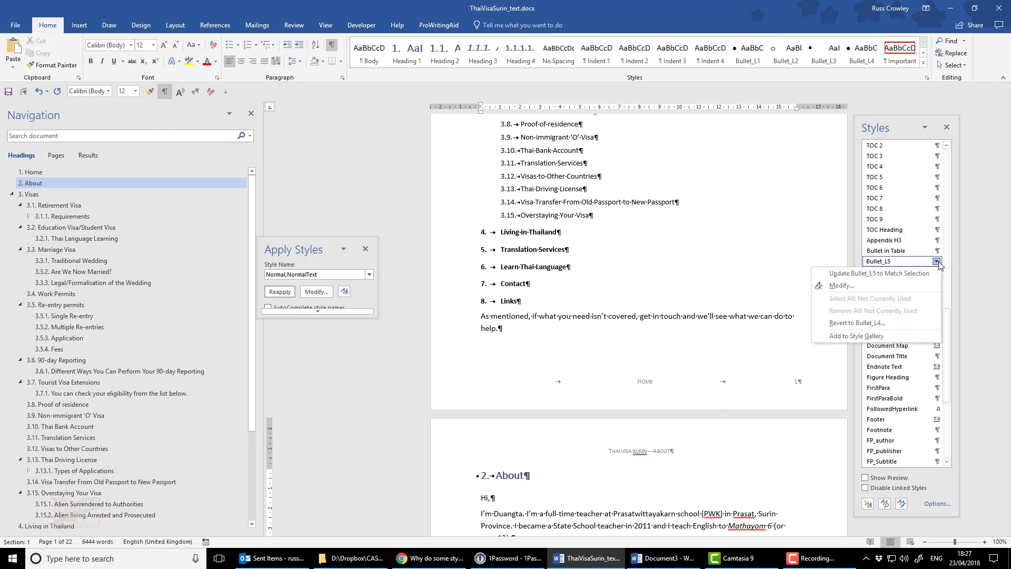
left_click(884, 325)
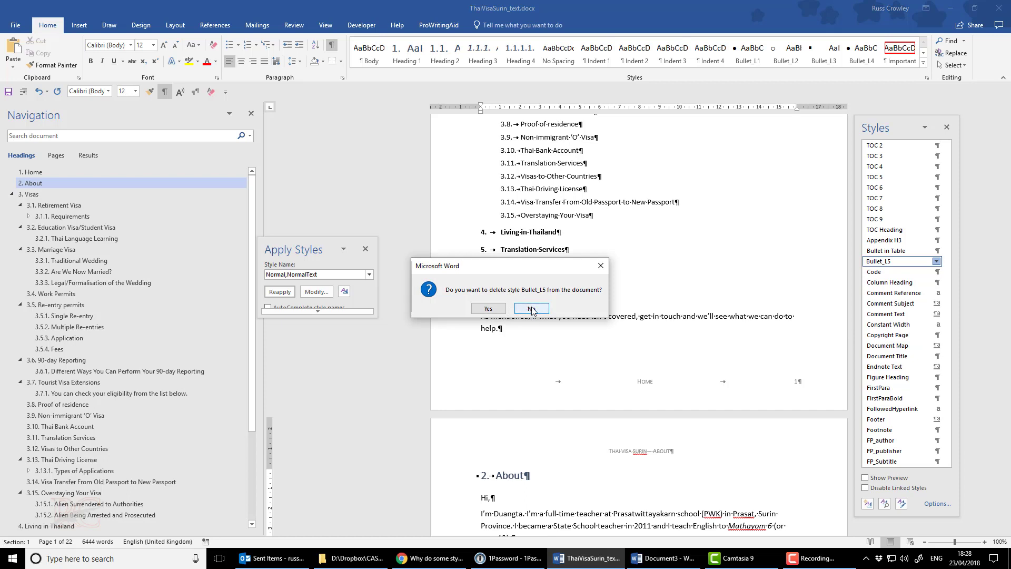
left_click(532, 309)
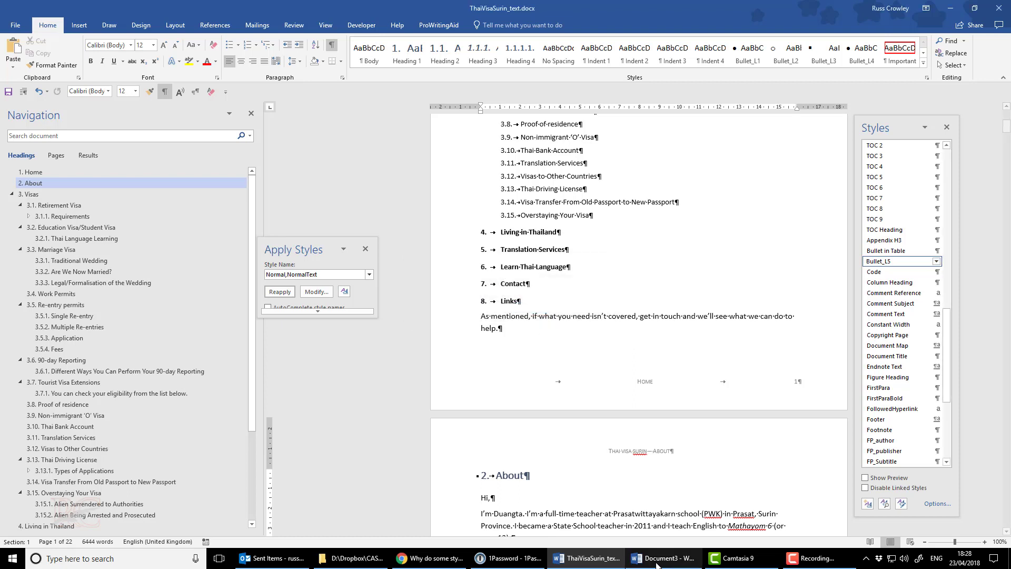
- Back in Document3, remove Heading 3 and Heading 4 from the Styles gallery
left_click(663, 558)
left_click(936, 198)
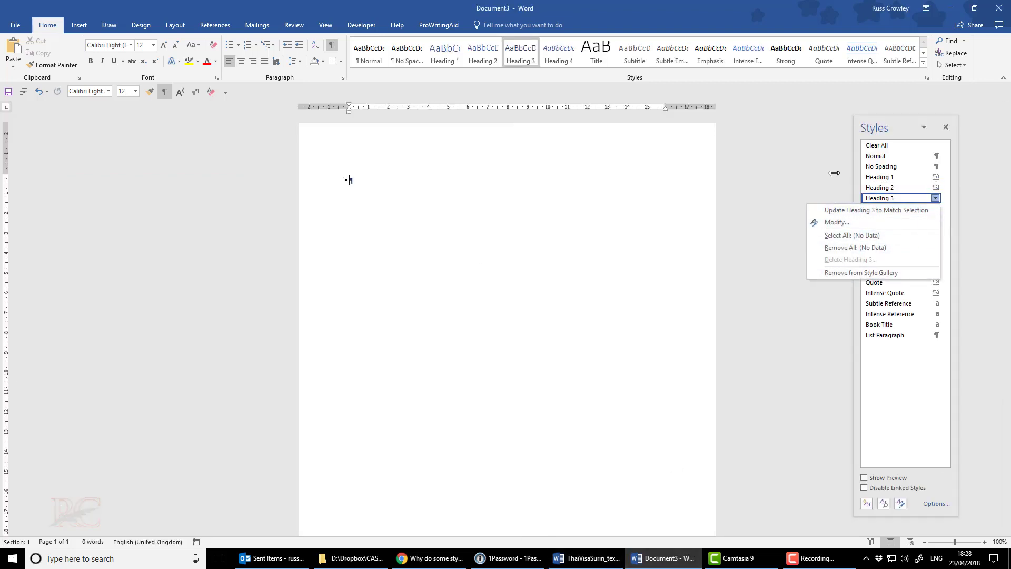
left_click(901, 273)
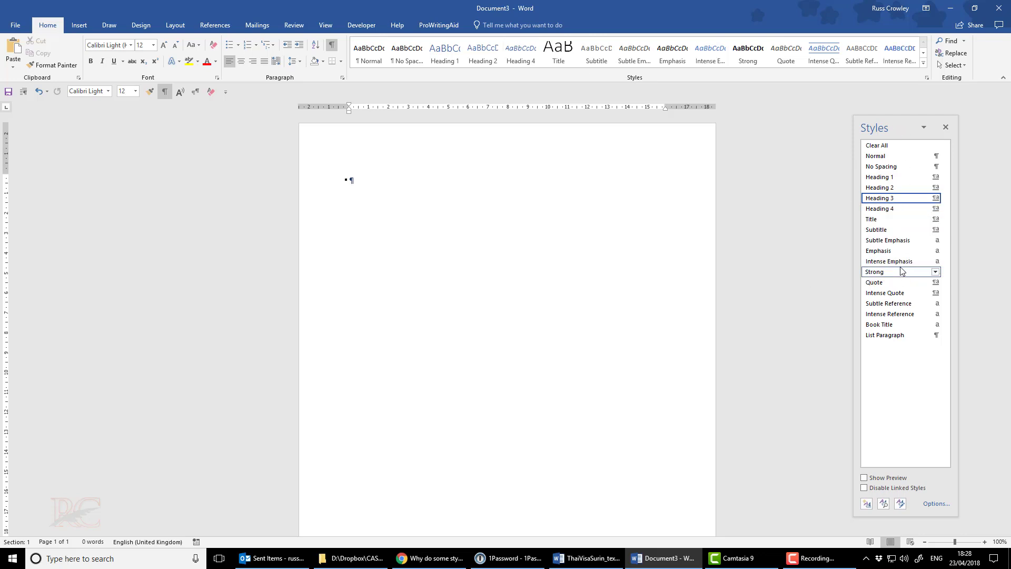
left_click(936, 209)
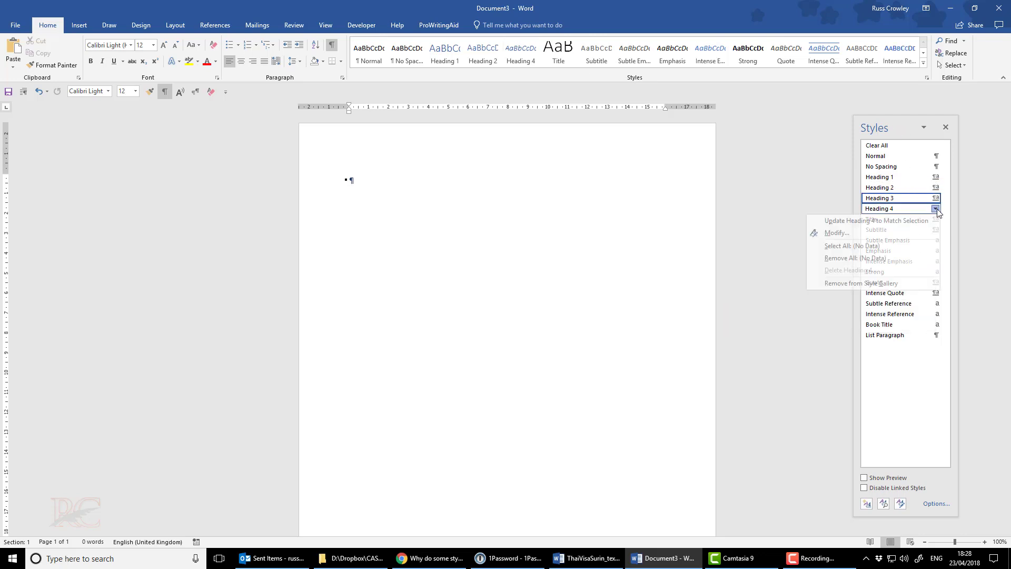
left_click(901, 284)
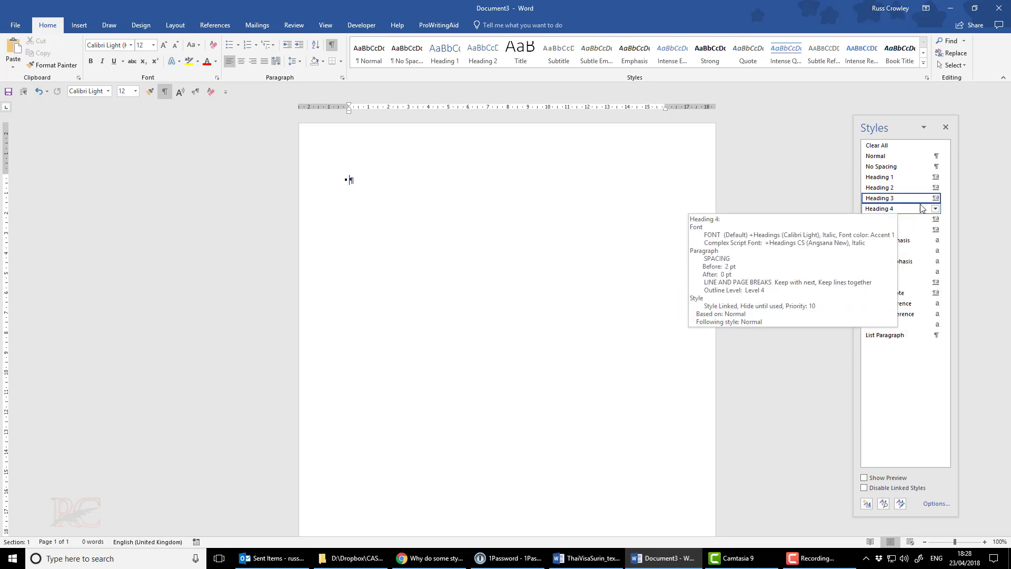
- Reopen Heading 4's options and shift the Styles pane slightly up and left
left_click(936, 209)
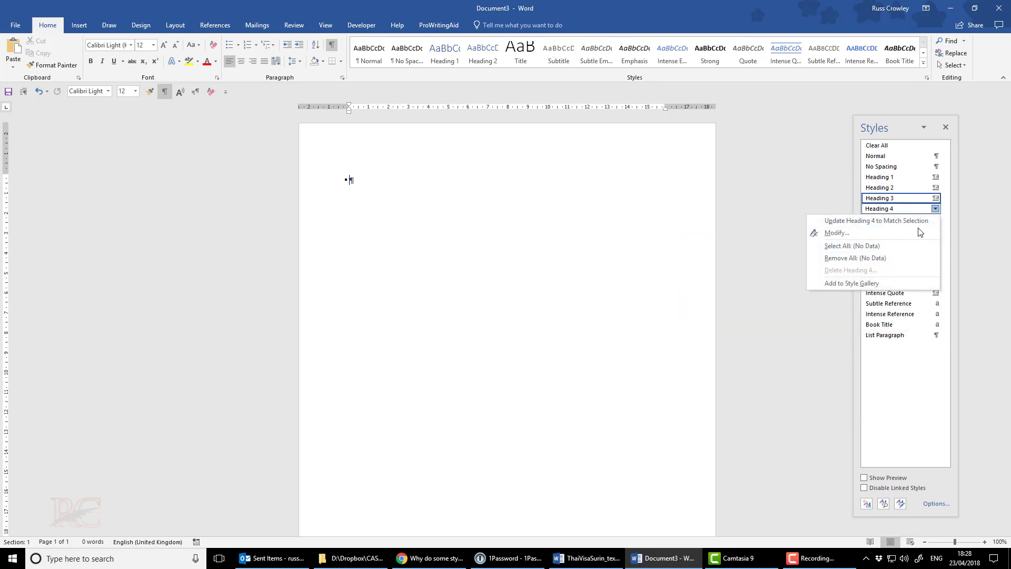
left_click(895, 124)
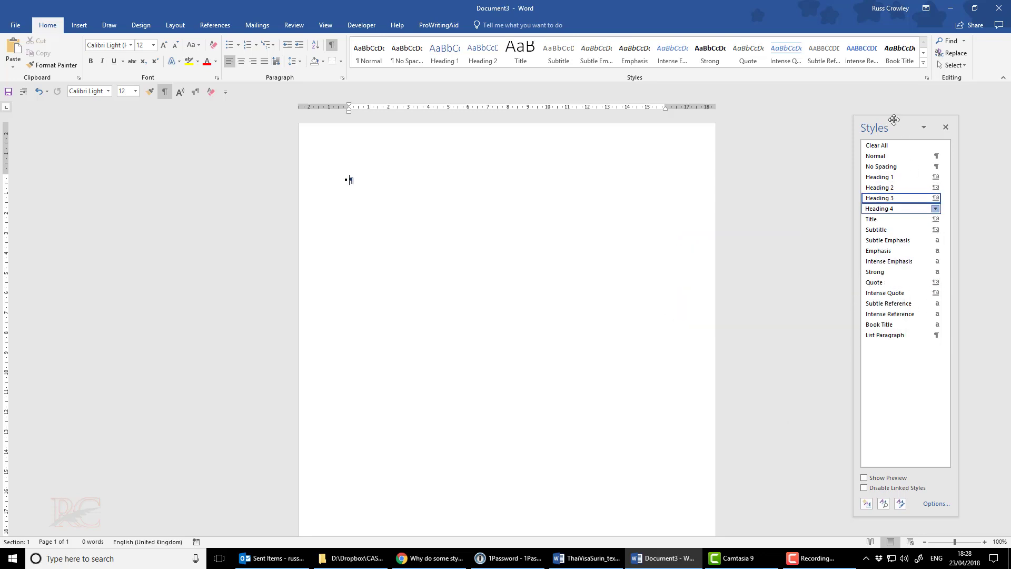
left_click(935, 210)
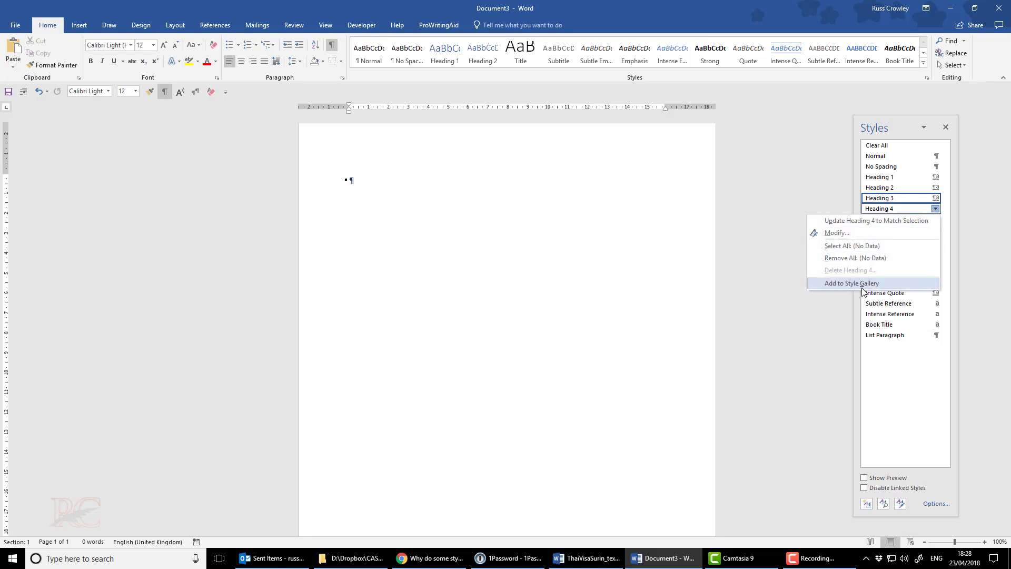
mouse_move(896, 121)
left_mouse_down()
mouse_move(878, 103)
mouse_move(887, 111)
left_mouse_up()
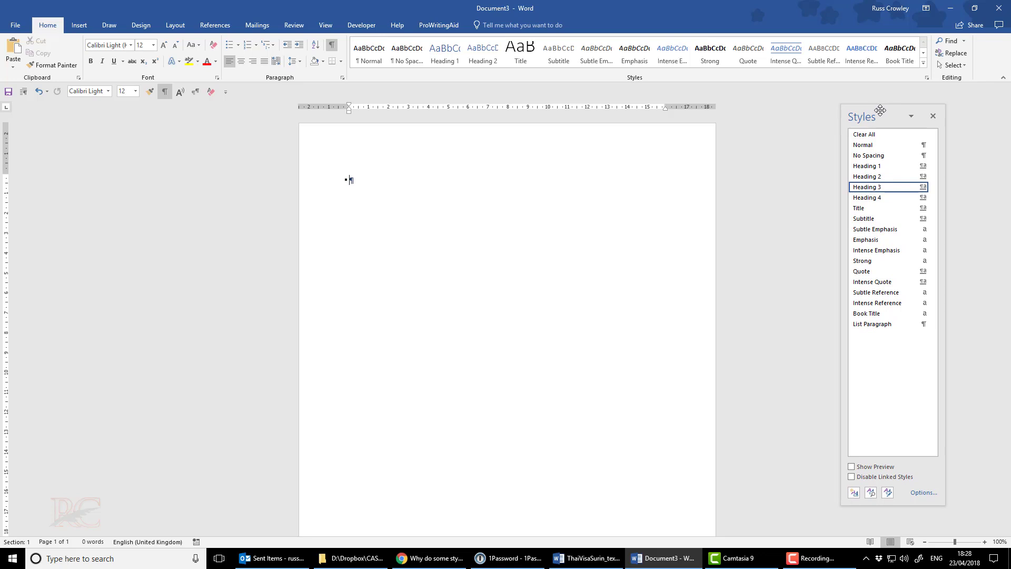
- Open Manage Styles, browse Edit, Restrict and Set Defaults, then open Recommend's Sort order list
left_click(888, 493)
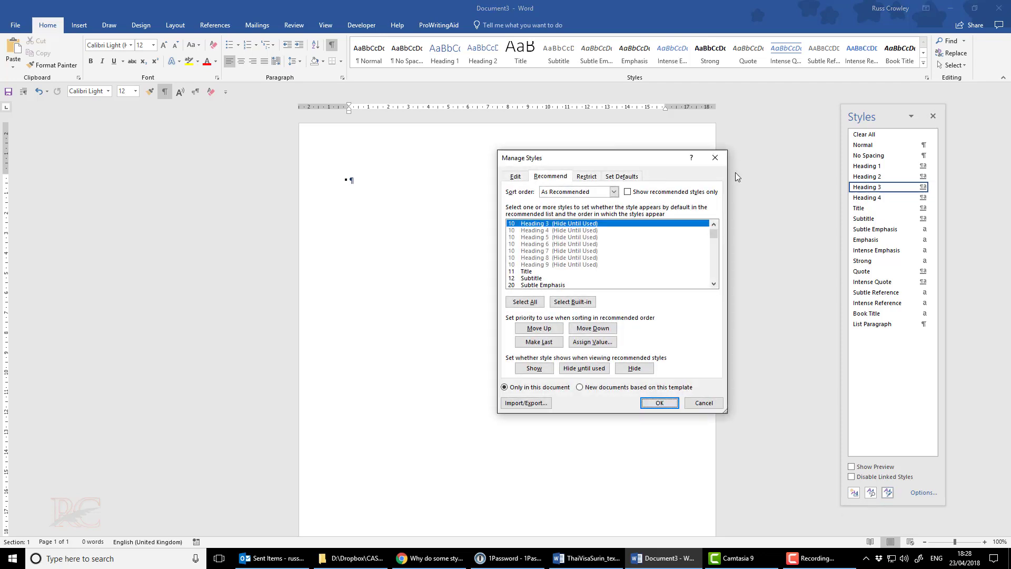
left_click(515, 177)
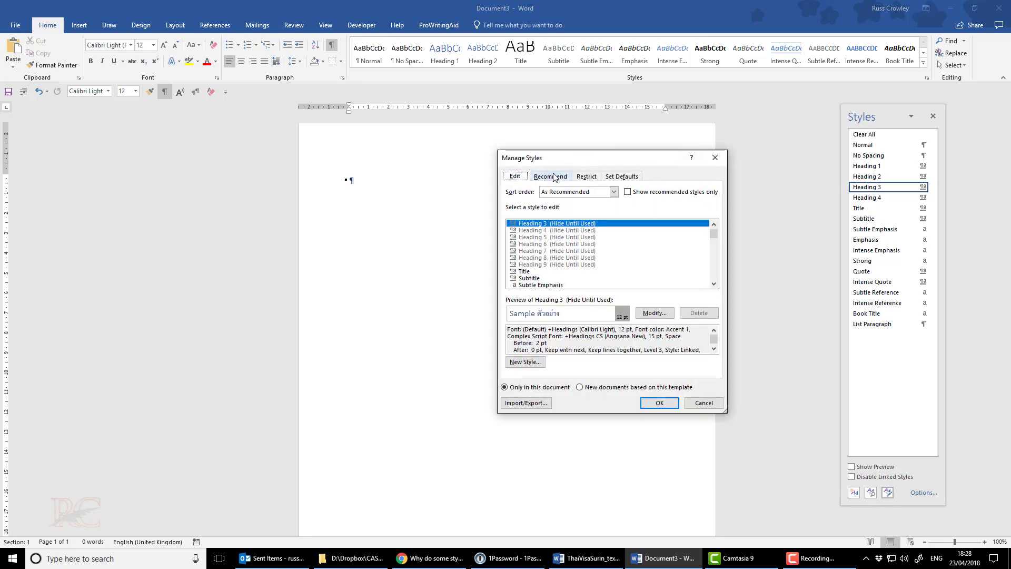
left_click(554, 177)
left_click(585, 178)
left_click(628, 178)
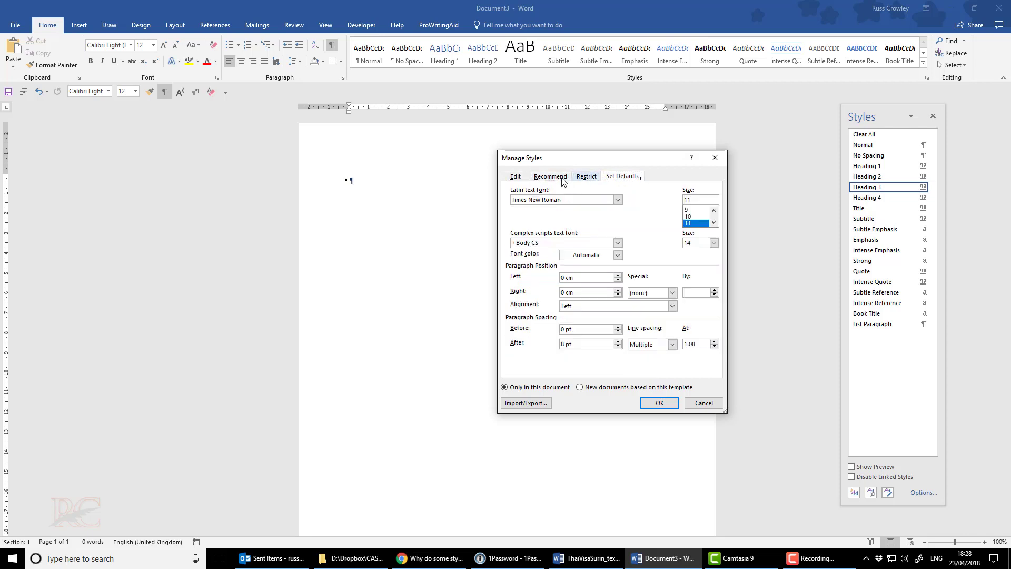
left_click(553, 178)
left_click(614, 192)
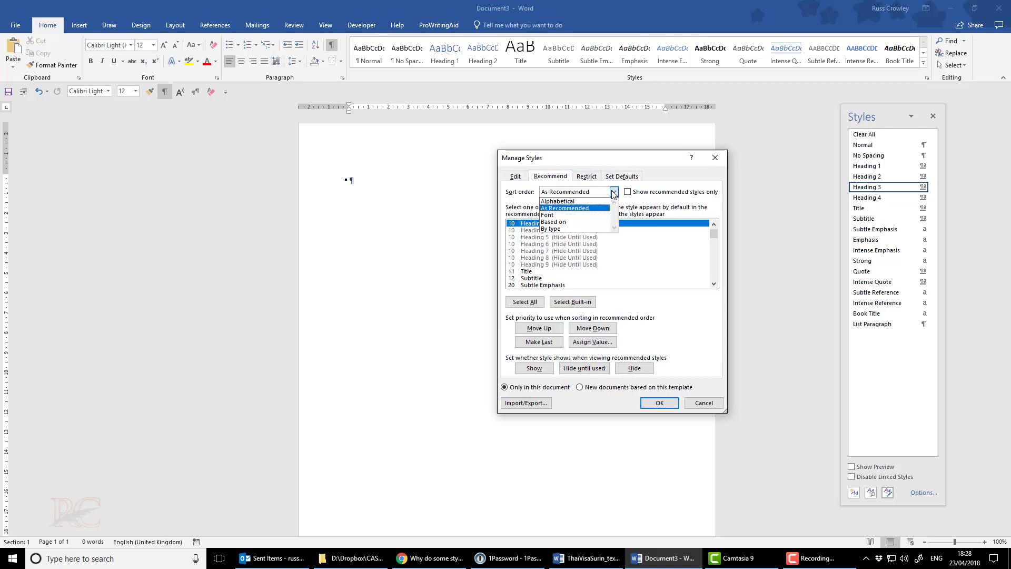
left_click(557, 203)
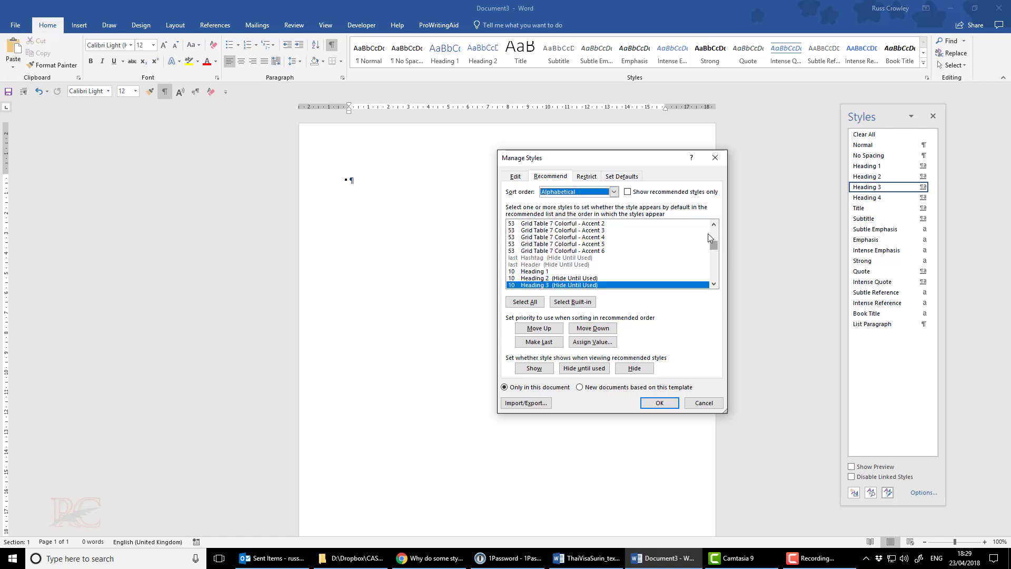
mouse_move(712, 238)
left_mouse_down()
mouse_move(713, 229)
mouse_move(721, 257)
left_mouse_up()
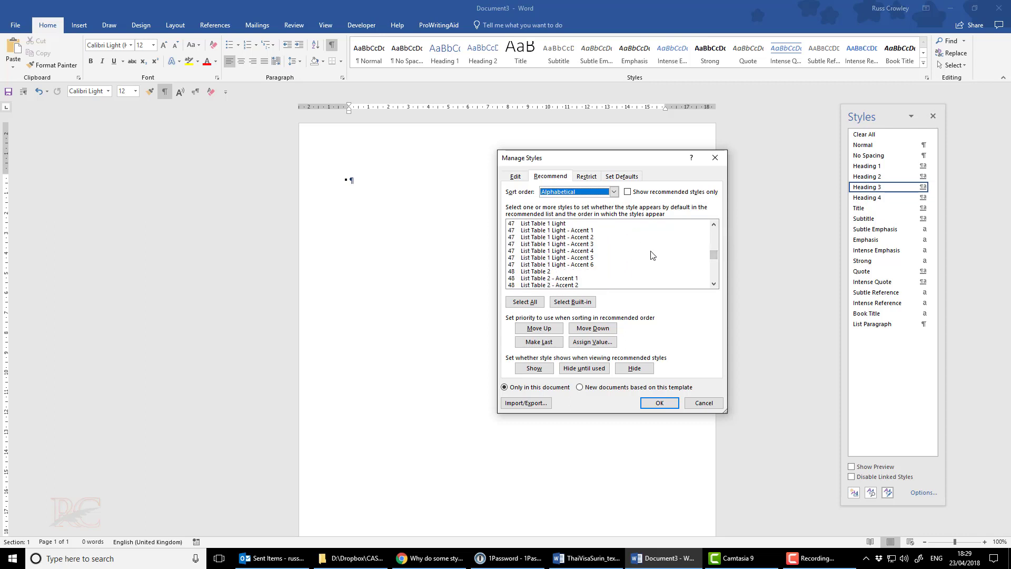
scroll(712, 269, "down", 15)
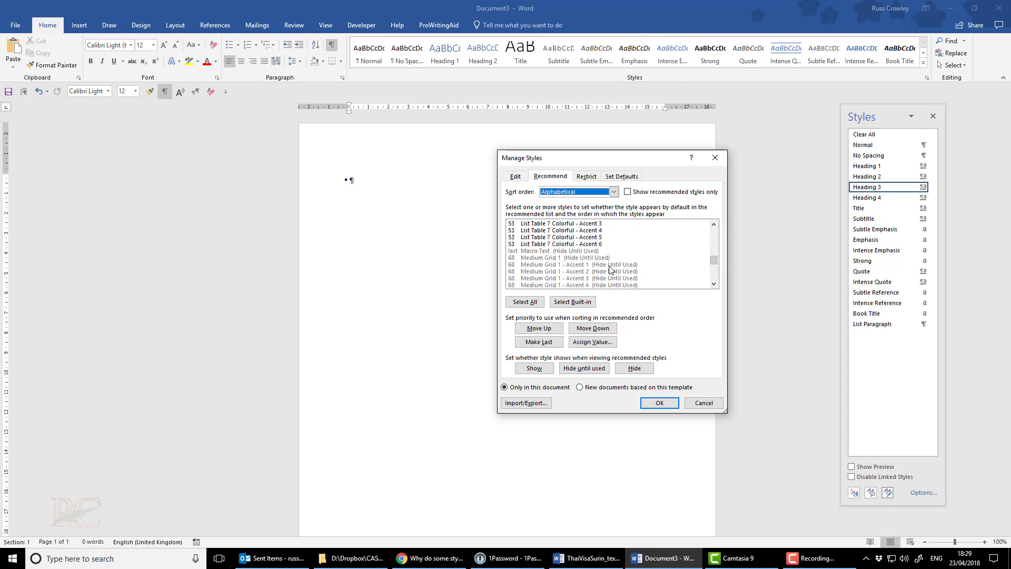
left_click_drag(714, 262, 711, 244)
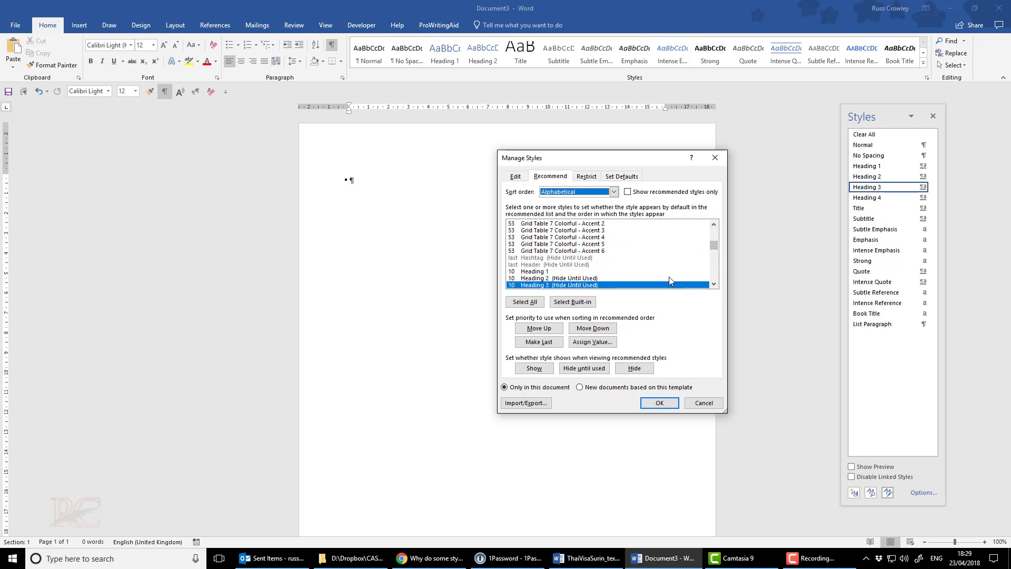
left_click(714, 284)
left_click(714, 284)
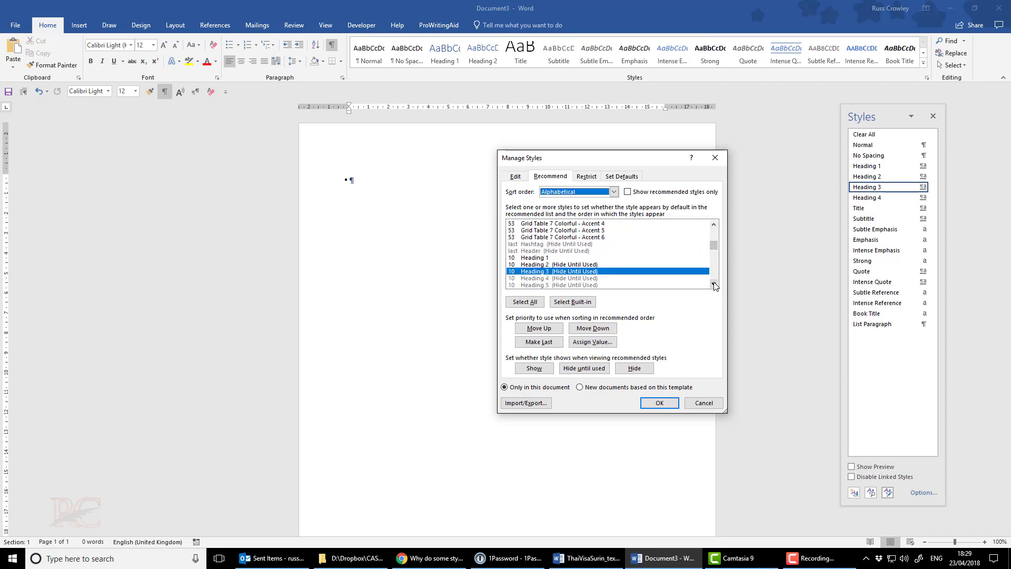
left_click(714, 284)
left_click(714, 284)
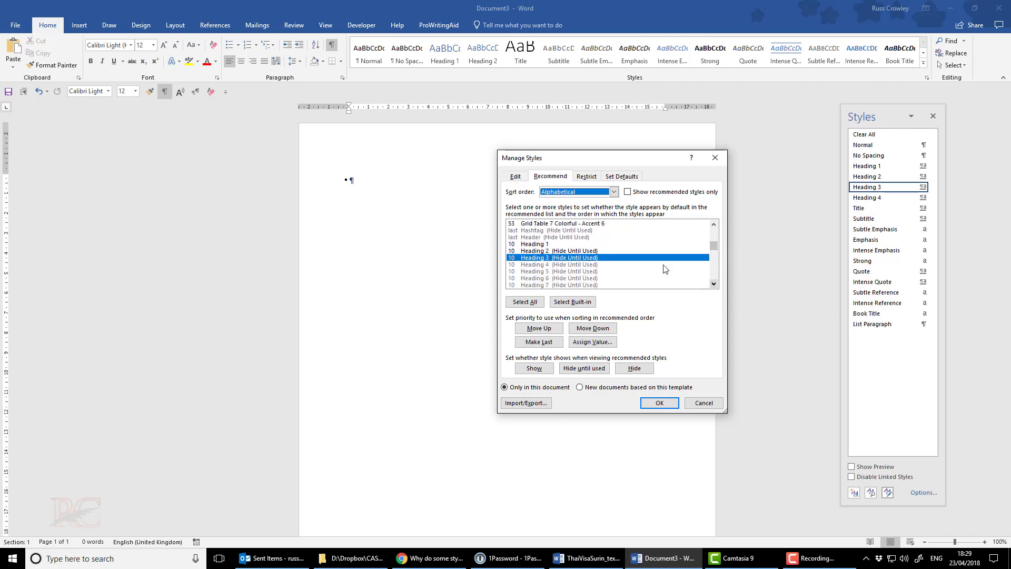
left_click(544, 265)
left_click(555, 271)
left_click(542, 266)
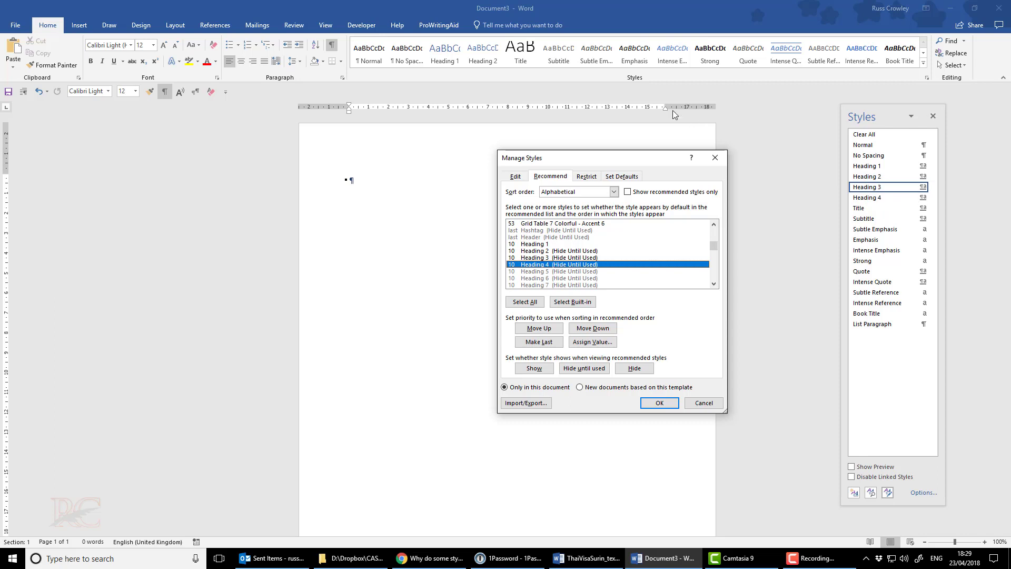
- Set Heading 5 to Show in the Recommend list and confirm with OK
left_click(552, 271)
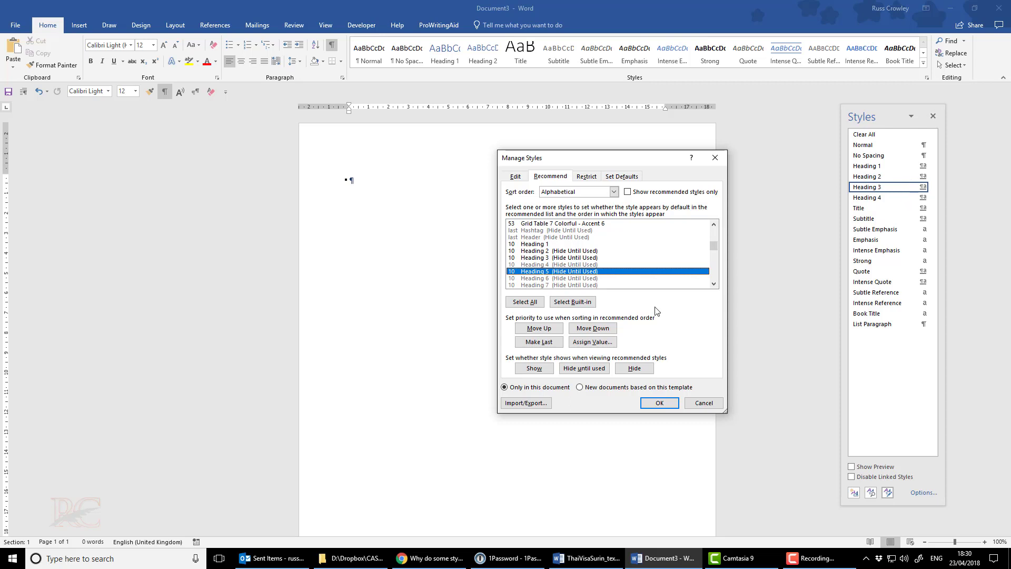
left_click(534, 368)
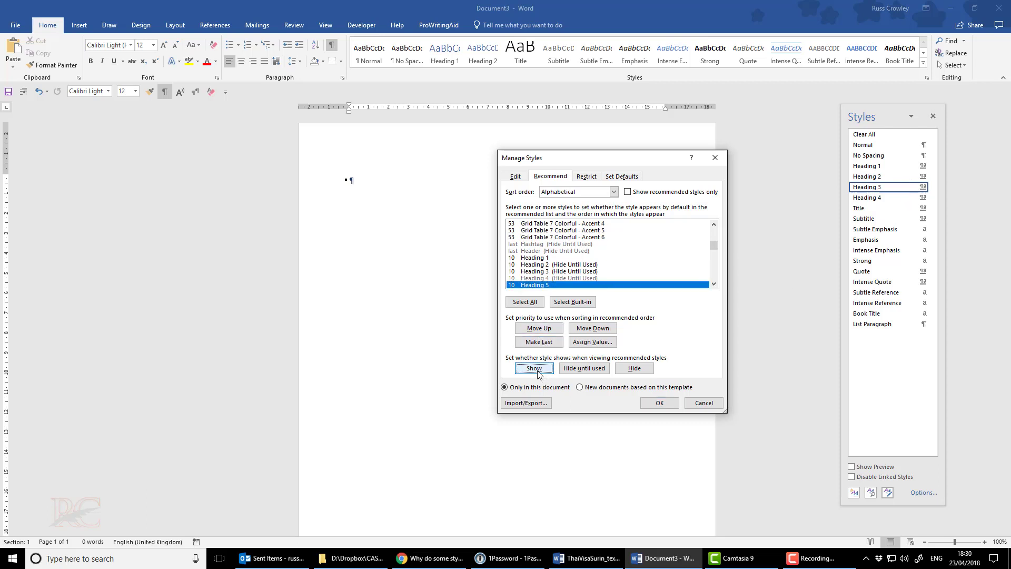
left_click(659, 402)
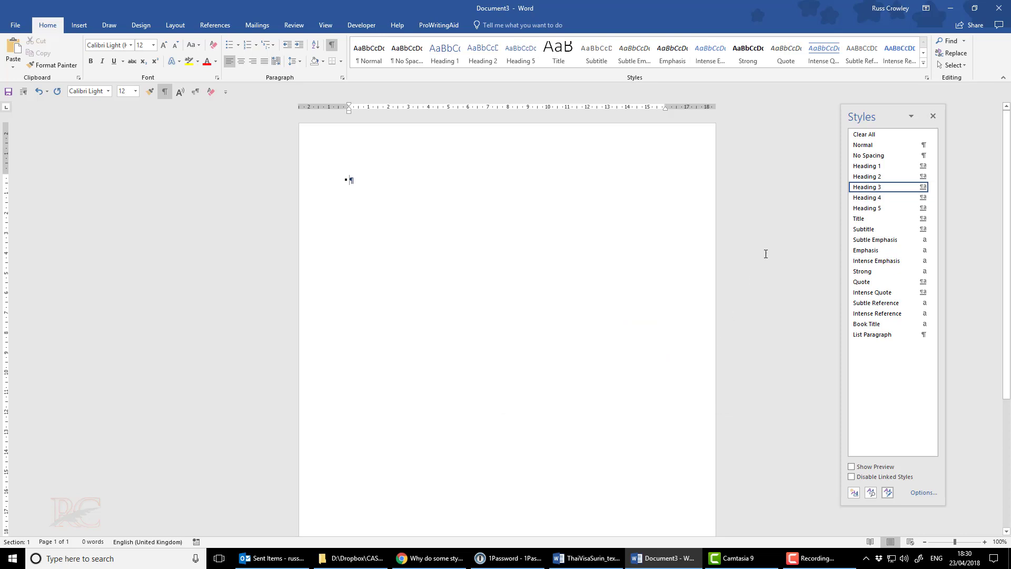
- Check Heading 5's options in the Styles pane and reposition the pane
mouse_move(907, 208)
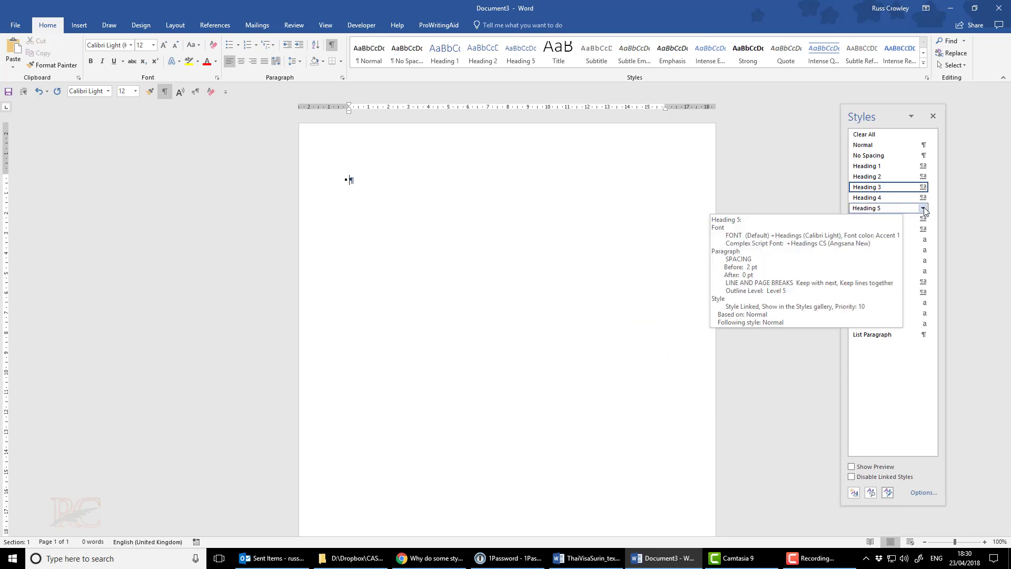
left_click(923, 209)
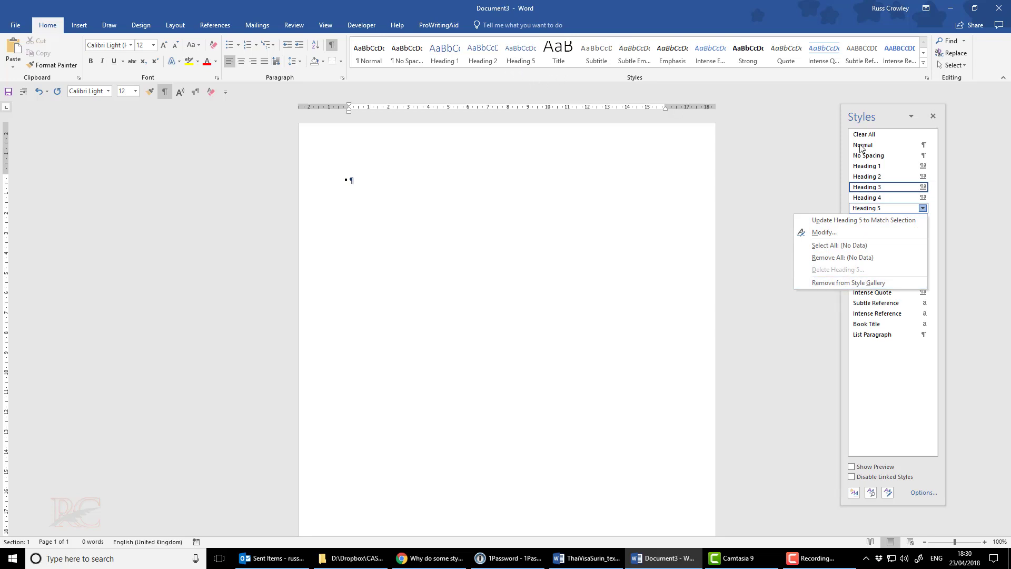
left_click_drag(897, 111, 882, 102)
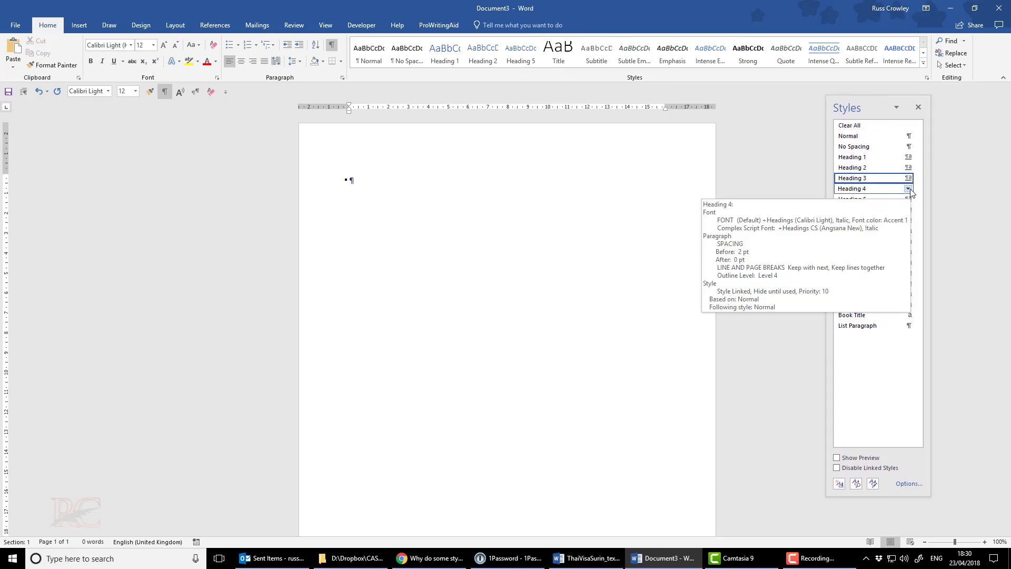
- In Manage Styles > Recommend, set Heading 4, 3 and 2 to Show and confirm with OK
left_click(873, 483)
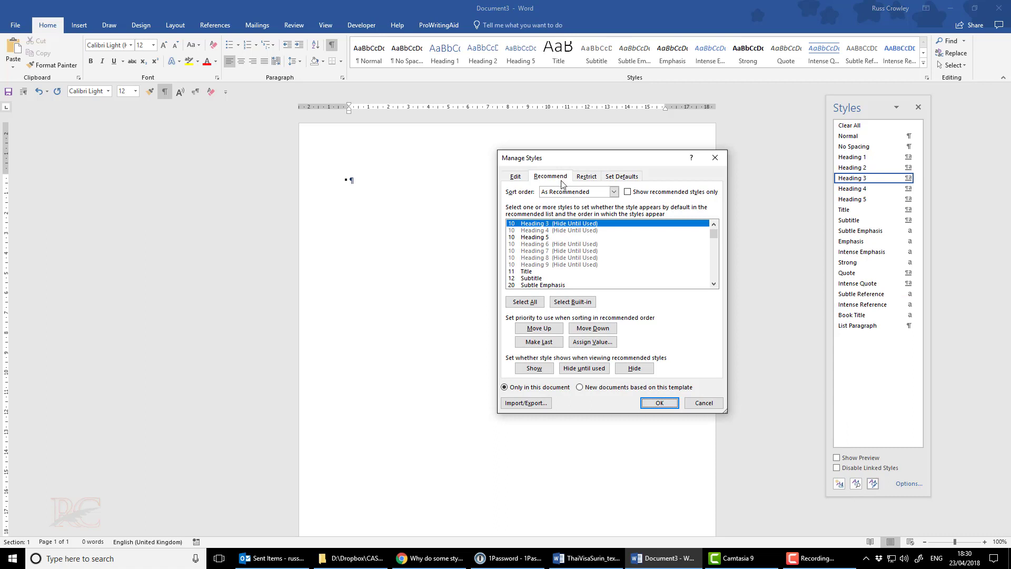
left_click(549, 230)
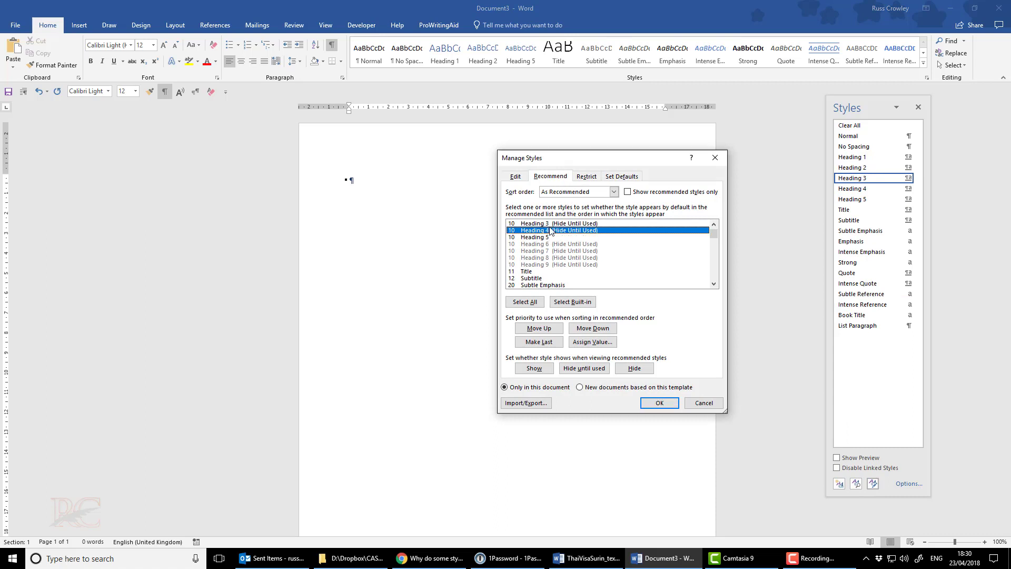
left_click(534, 368)
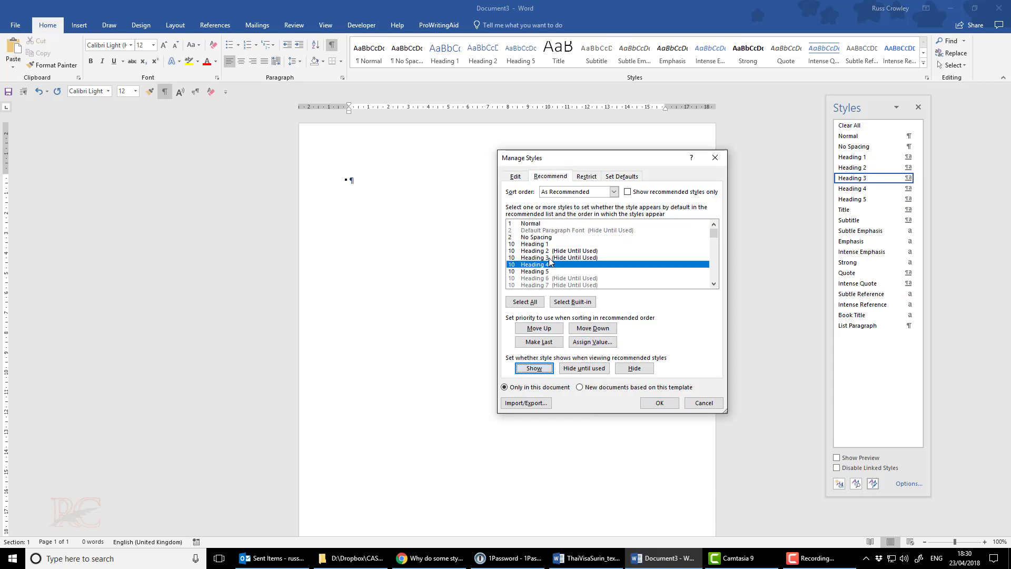
left_click(553, 258)
left_click(534, 368)
left_click(553, 251)
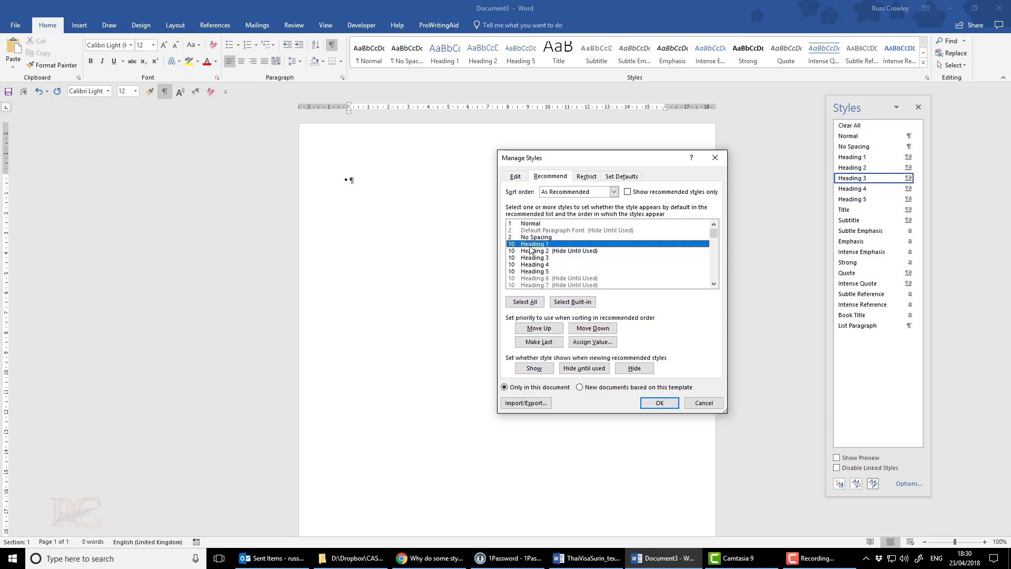
left_click(534, 368)
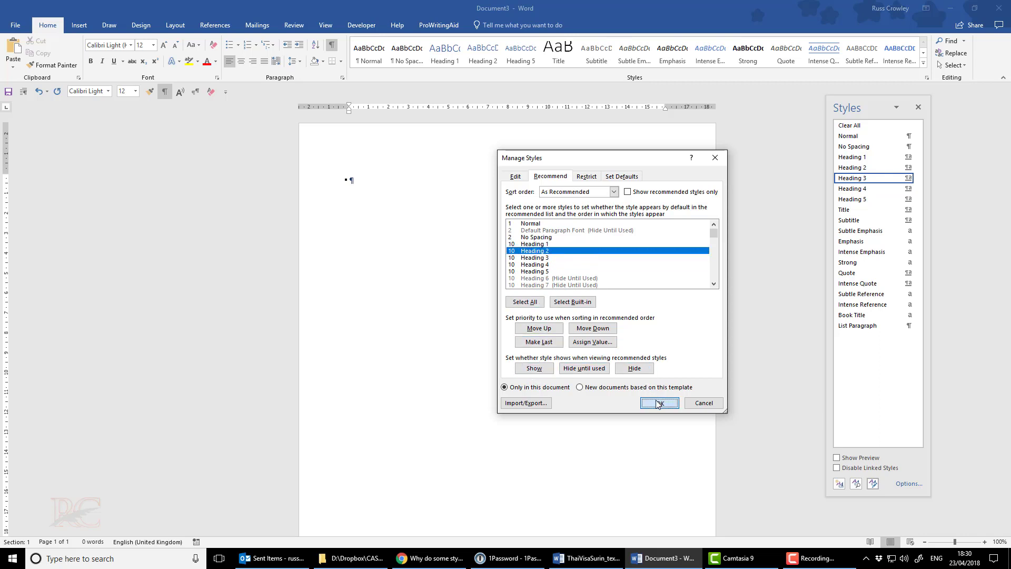
left_click(659, 403)
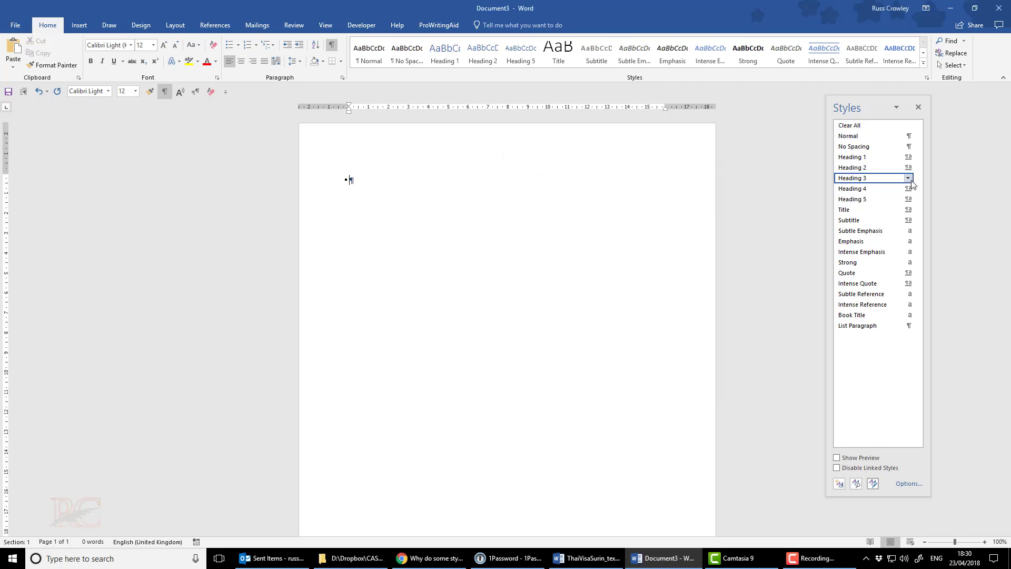
- From the Styles pane, add both Heading 3 and Heading 4 to the quick Styles gallery
mouse_move(913, 181)
left_click(908, 179)
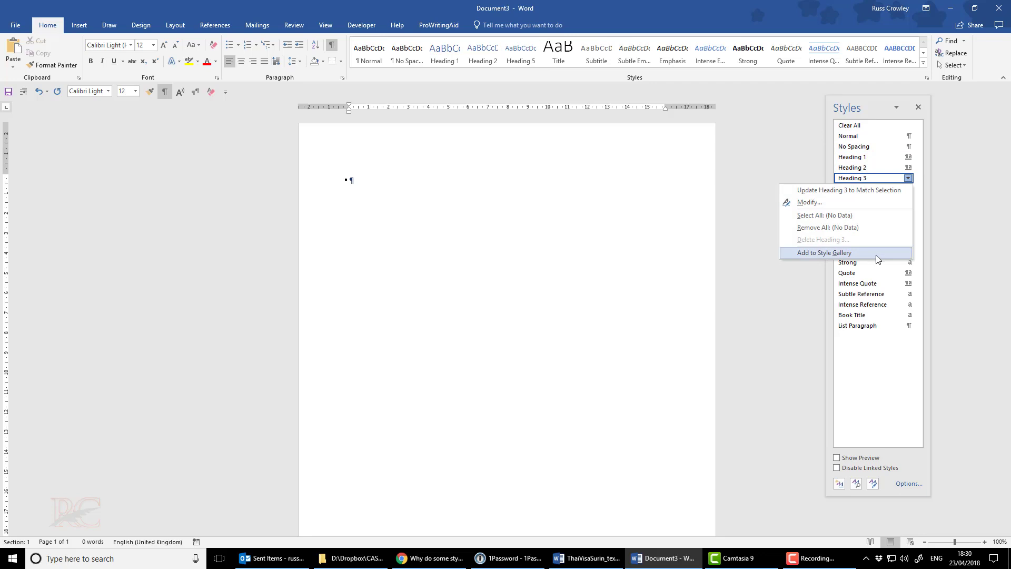
left_click(879, 252)
left_click(908, 189)
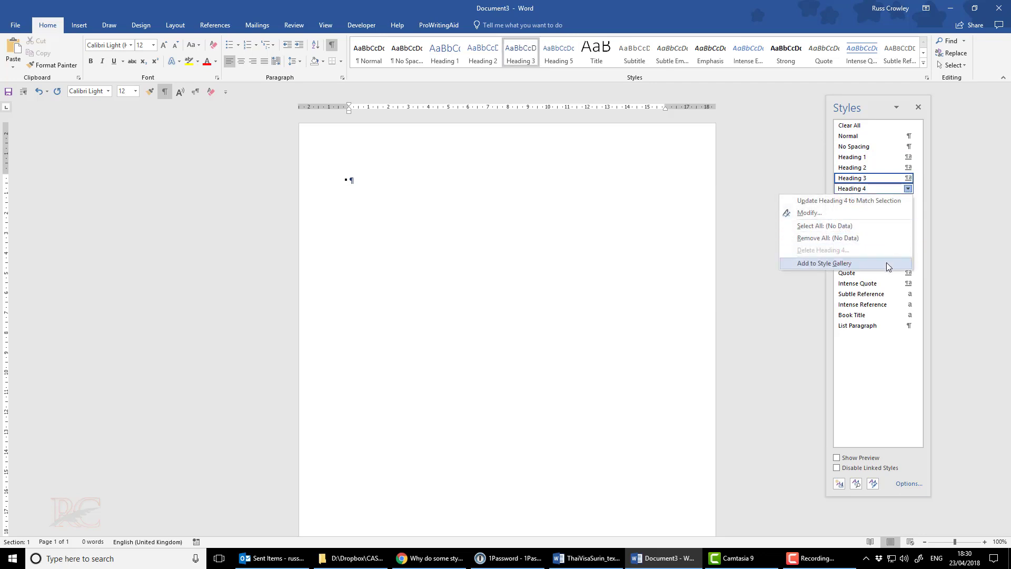
left_click(886, 262)
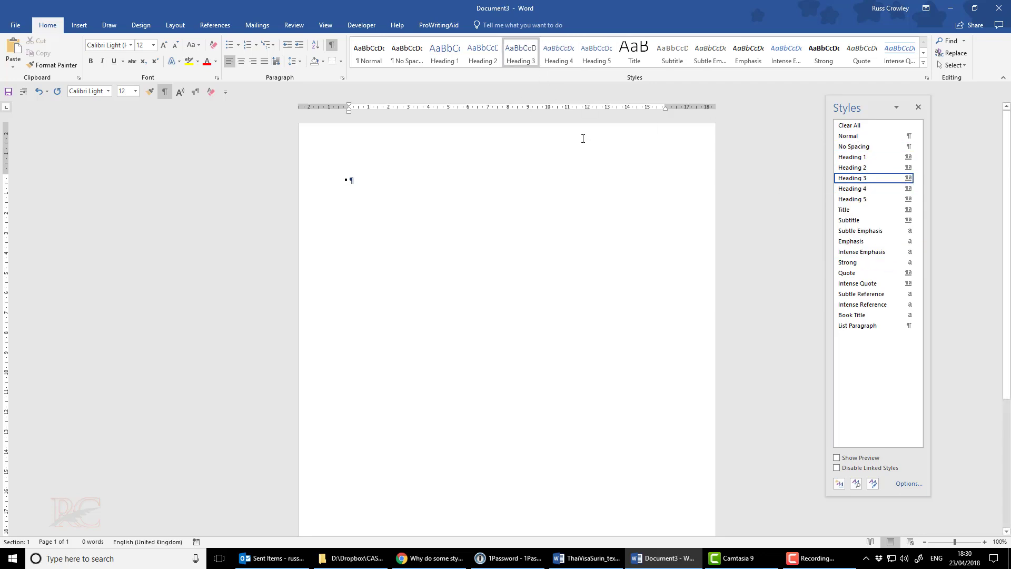